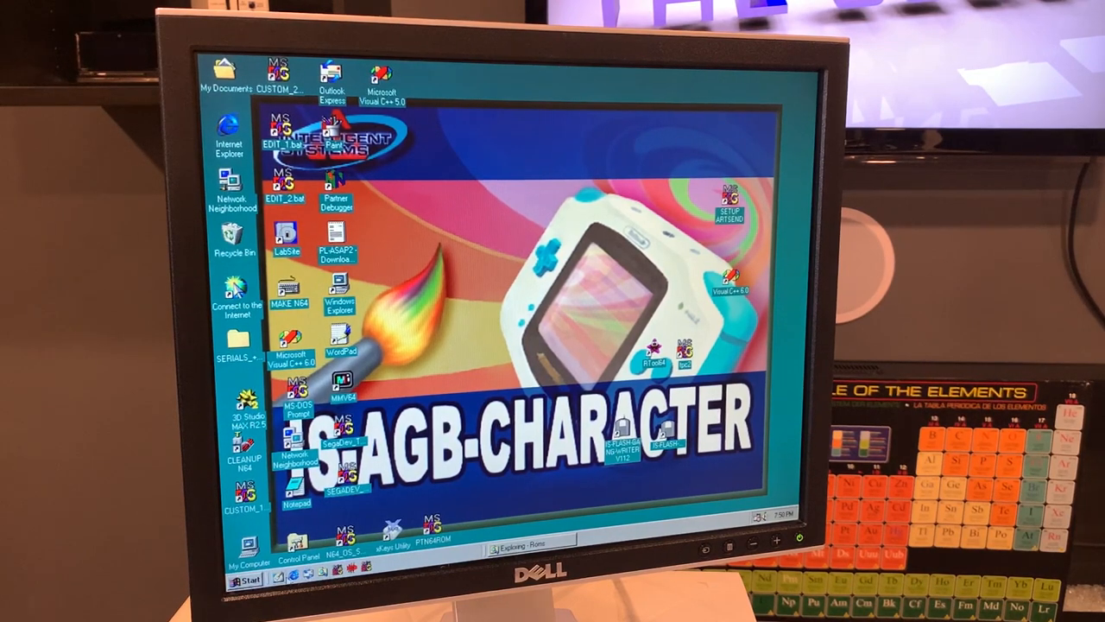
- Reach System Properties from the Control Panel and list the hardware in Device Manager
left_click(246, 580)
mouse_move(147, 289)
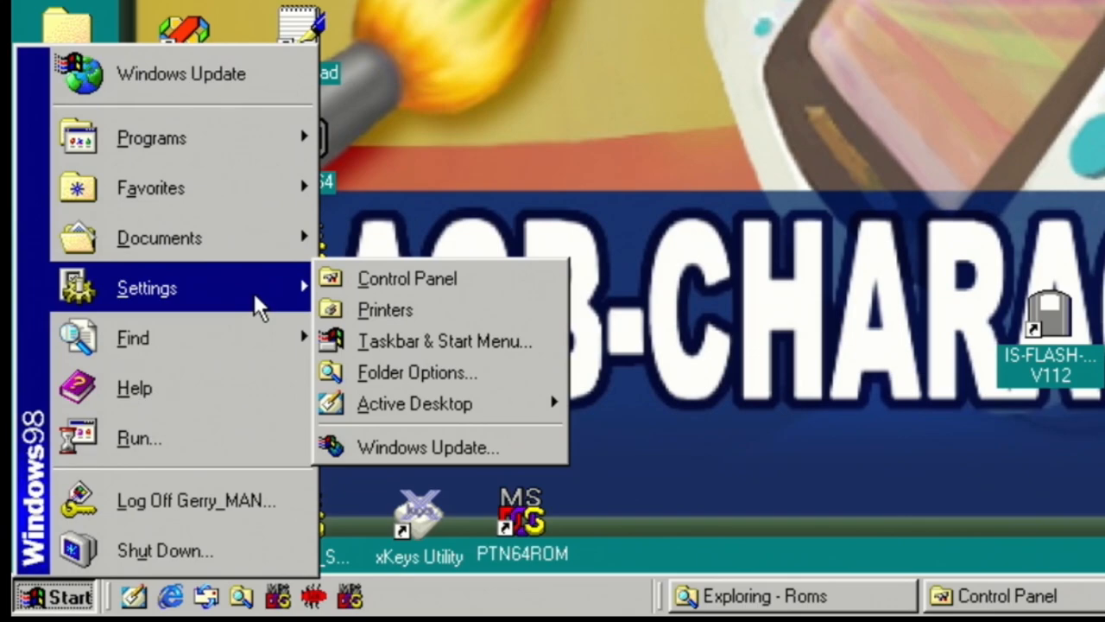
left_click(393, 285)
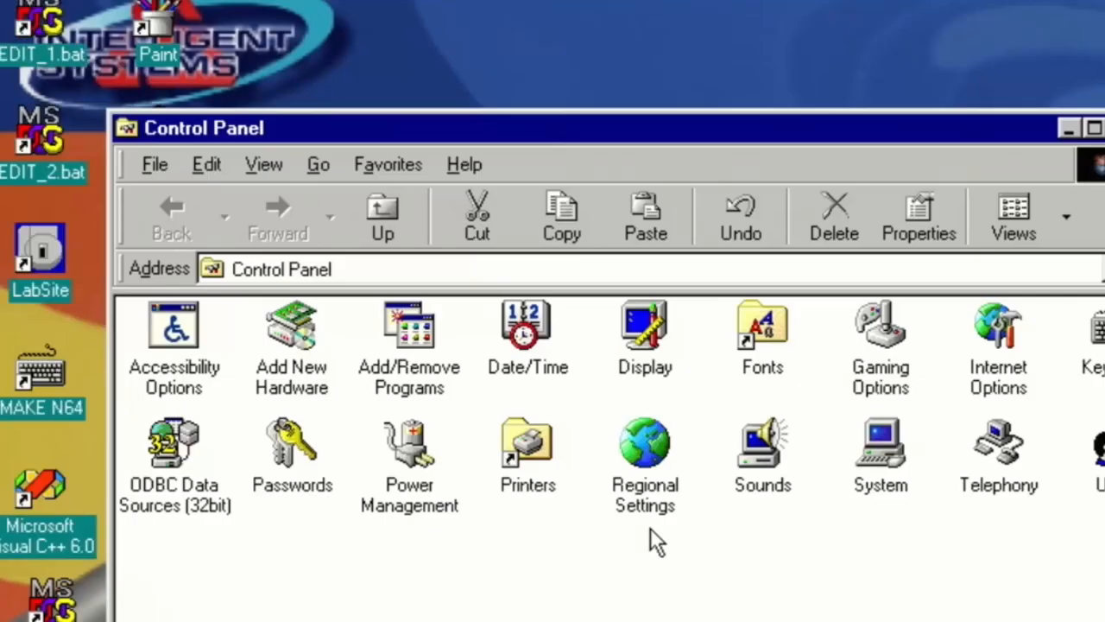
double_click(890, 453)
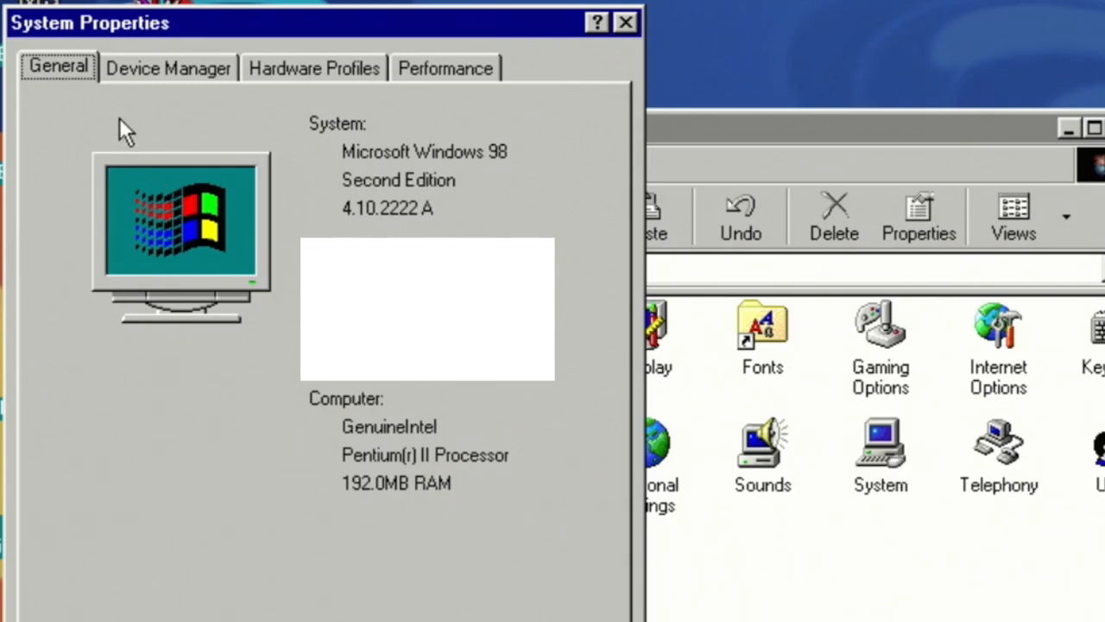
left_click(185, 69)
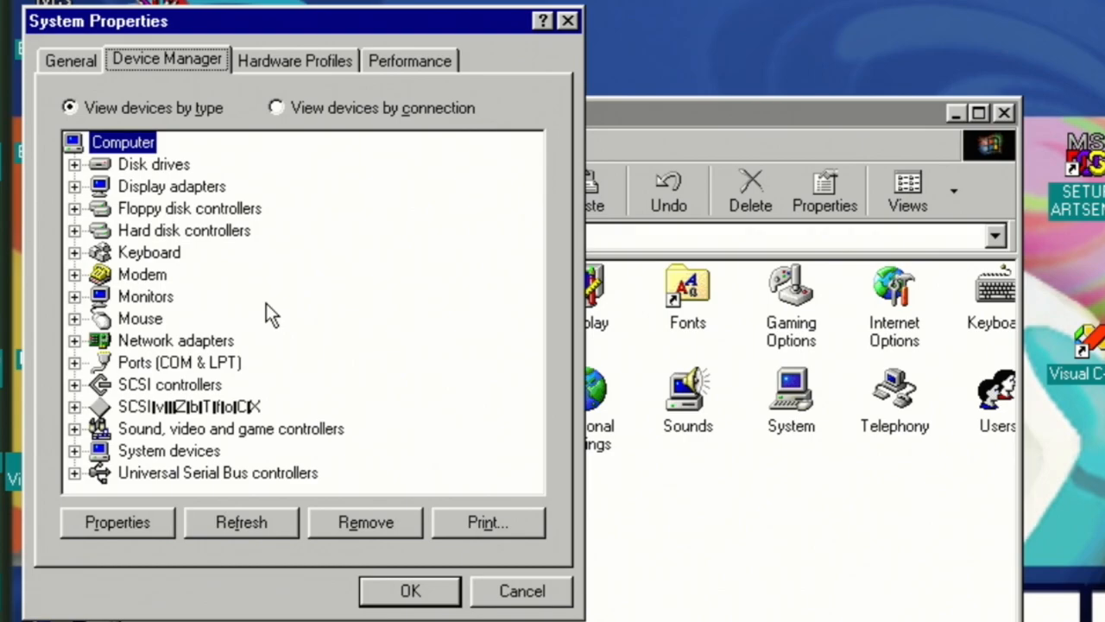
- Expand the SCSI categories and show the INTSYS Flash Writer's driver details
left_click(75, 385)
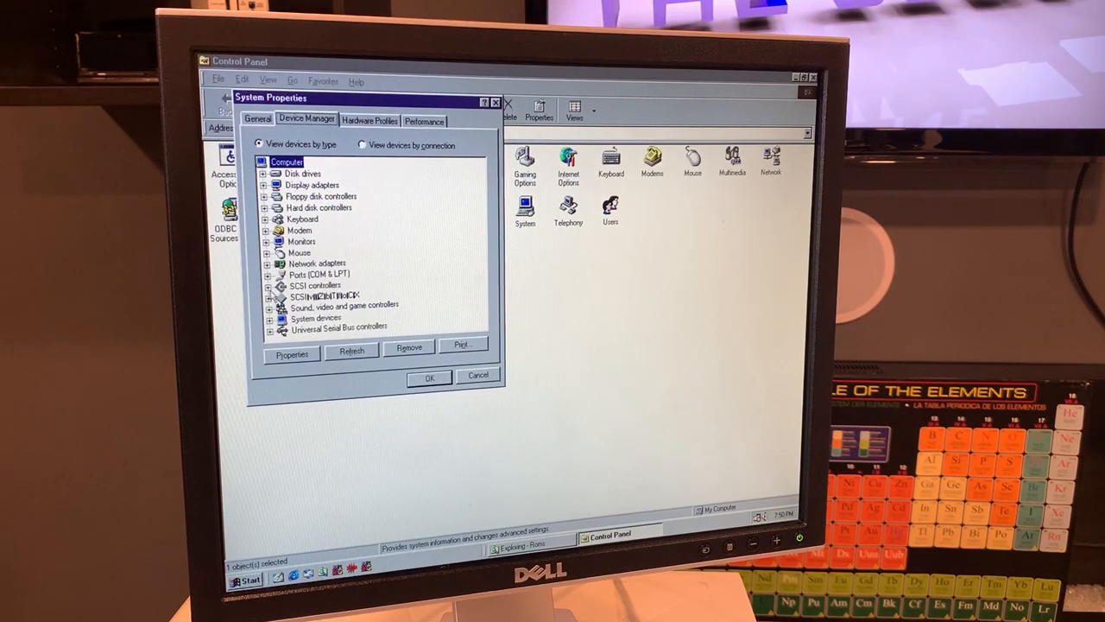
left_click(269, 286)
left_click(269, 308)
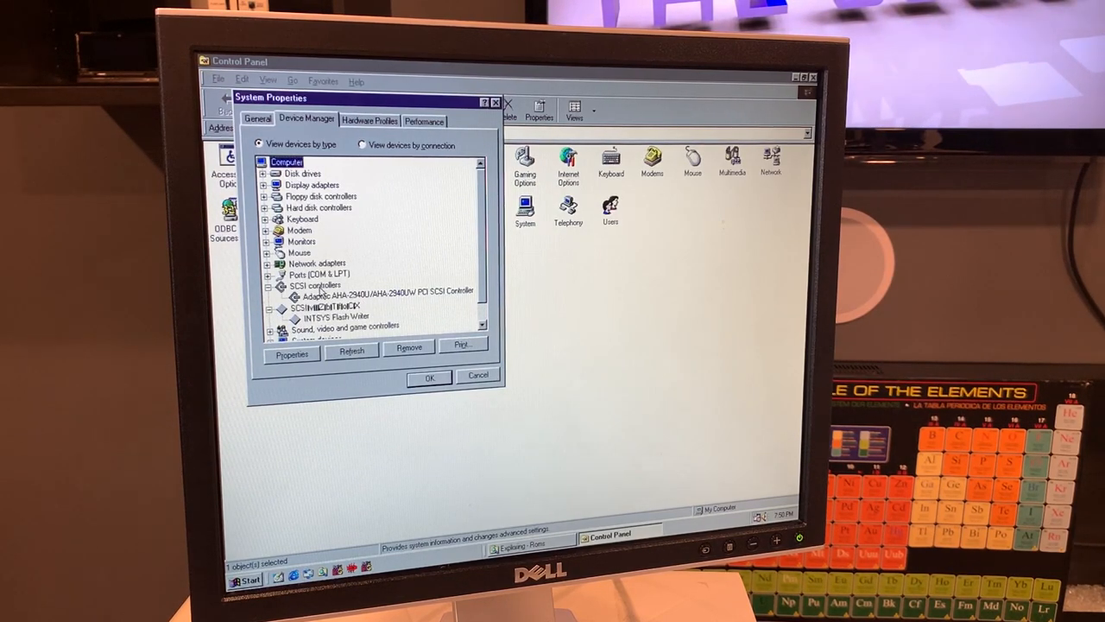
left_click(374, 296)
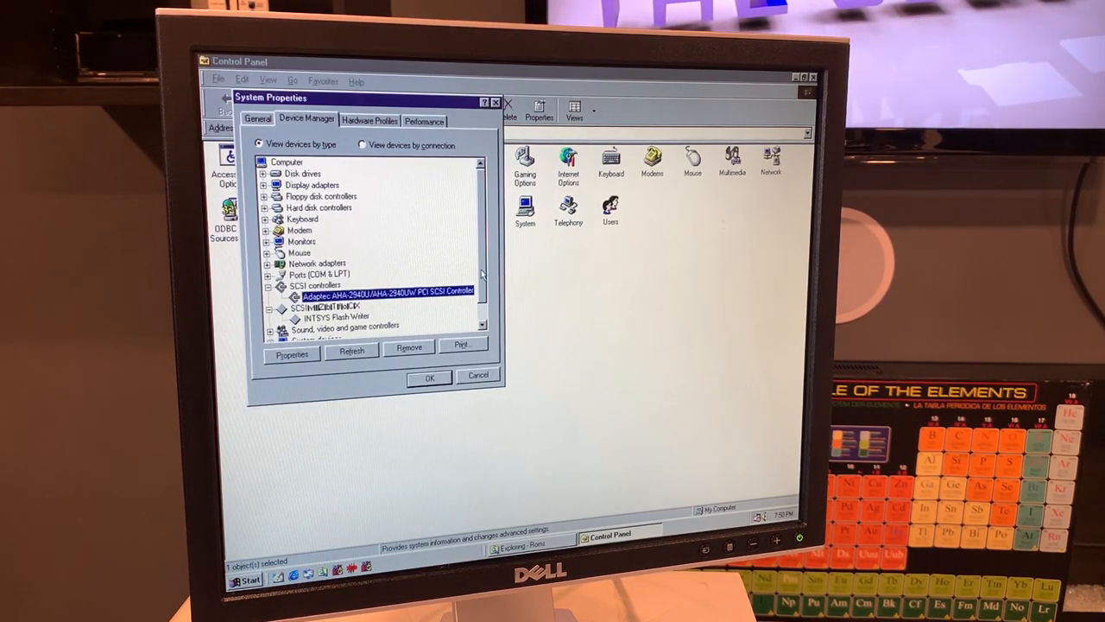
scroll(479, 294, "down", 2)
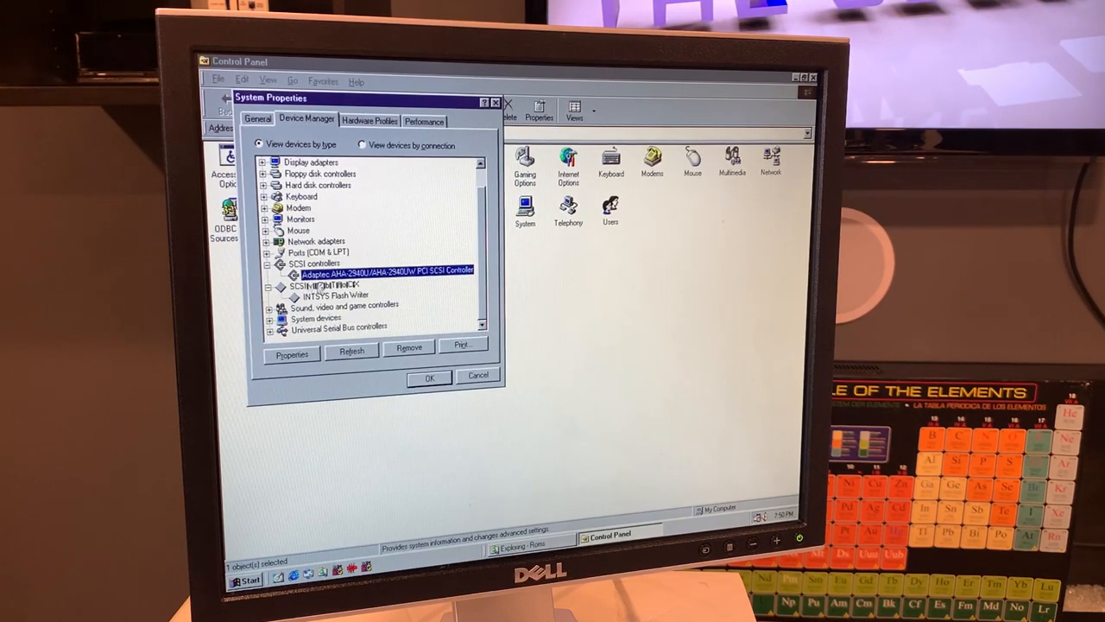
left_click(330, 297)
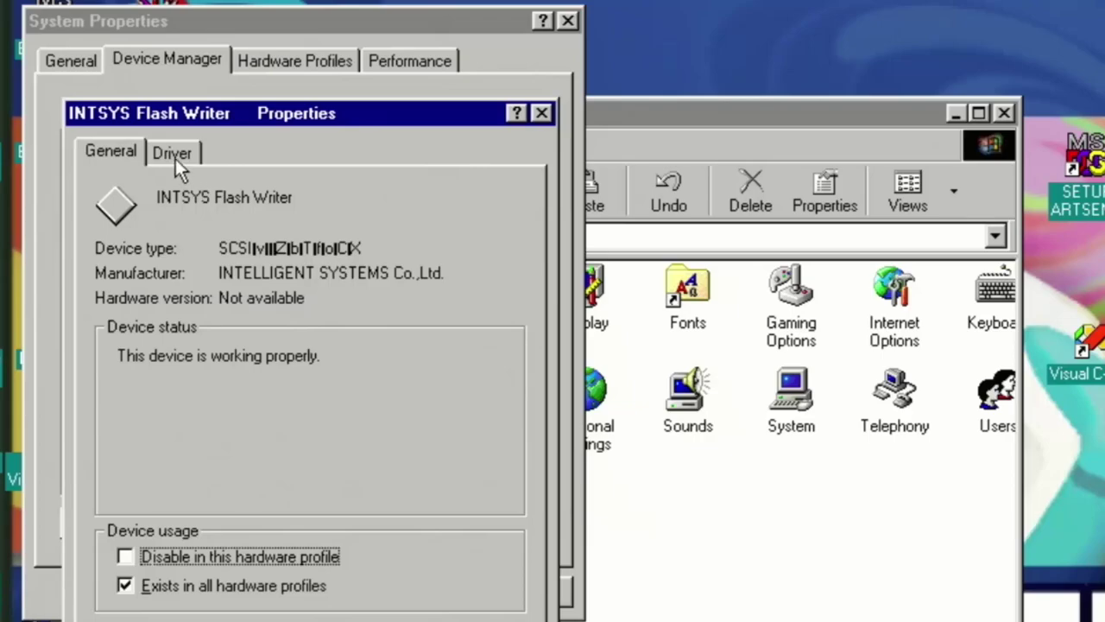
left_click(175, 153)
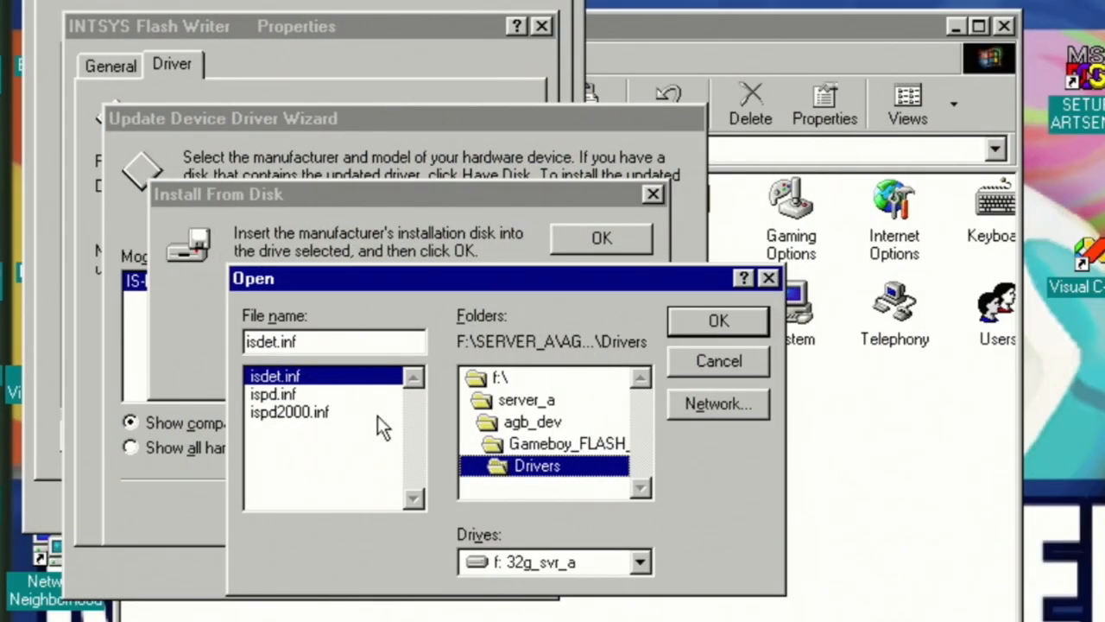
- Try the ispd2000.inf, ispd.inf and isdet.inf driver files, then cancel the wizard
left_click(276, 394)
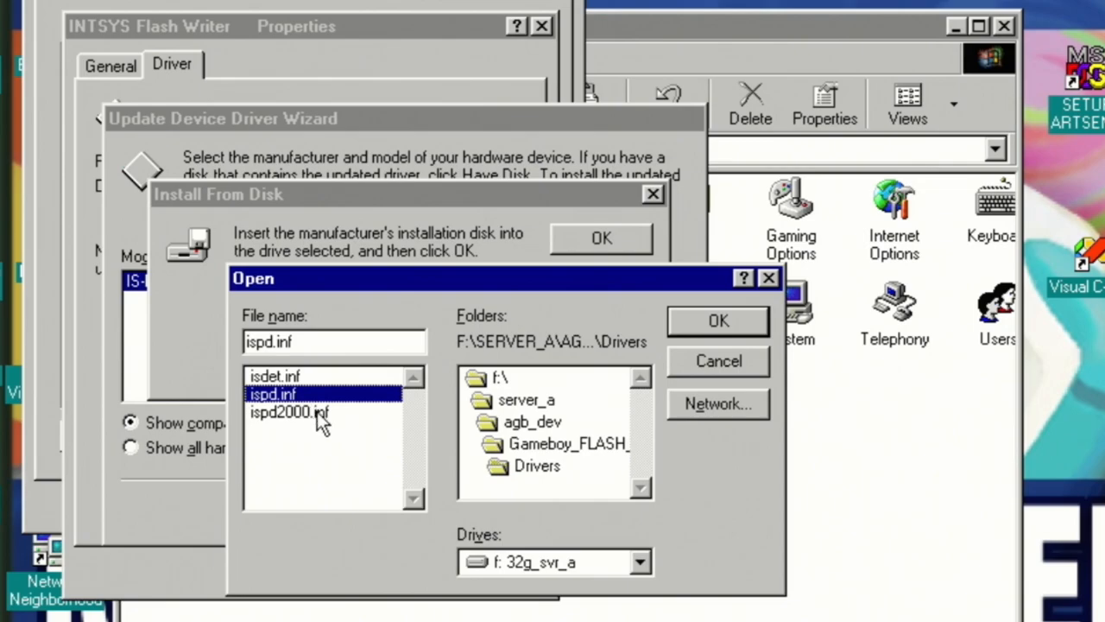
left_click(298, 412)
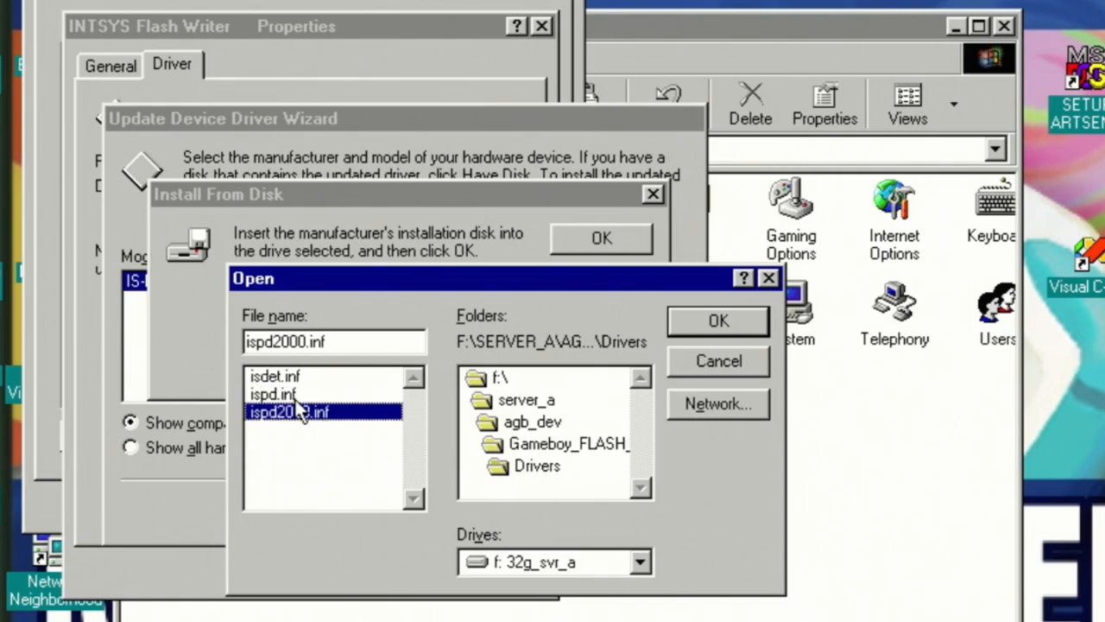
left_click(298, 395)
left_click(304, 381)
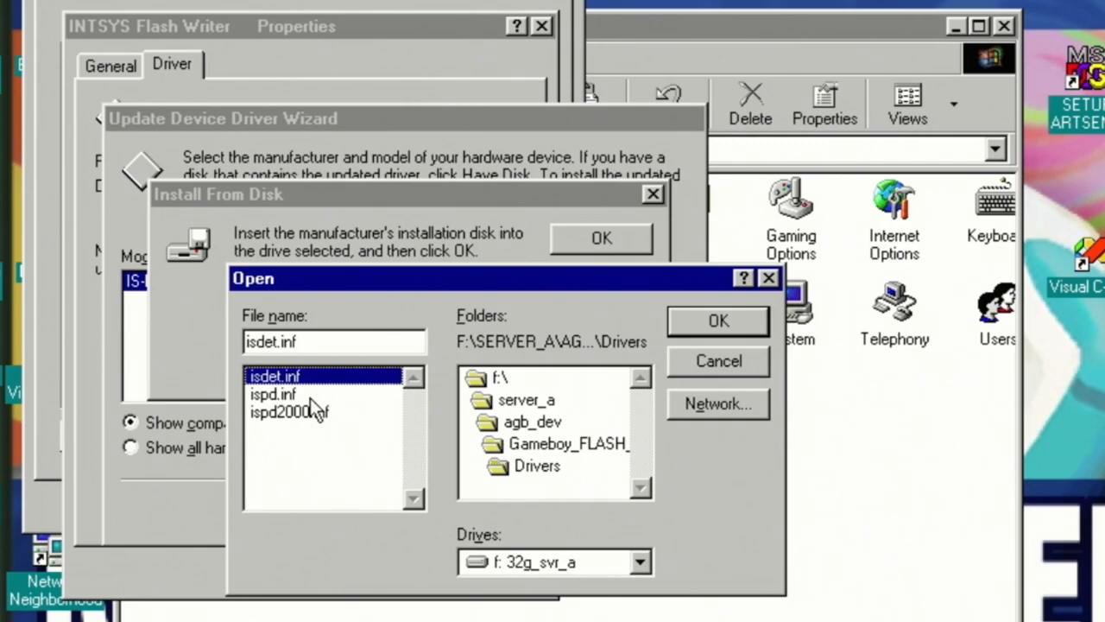
left_click(310, 398)
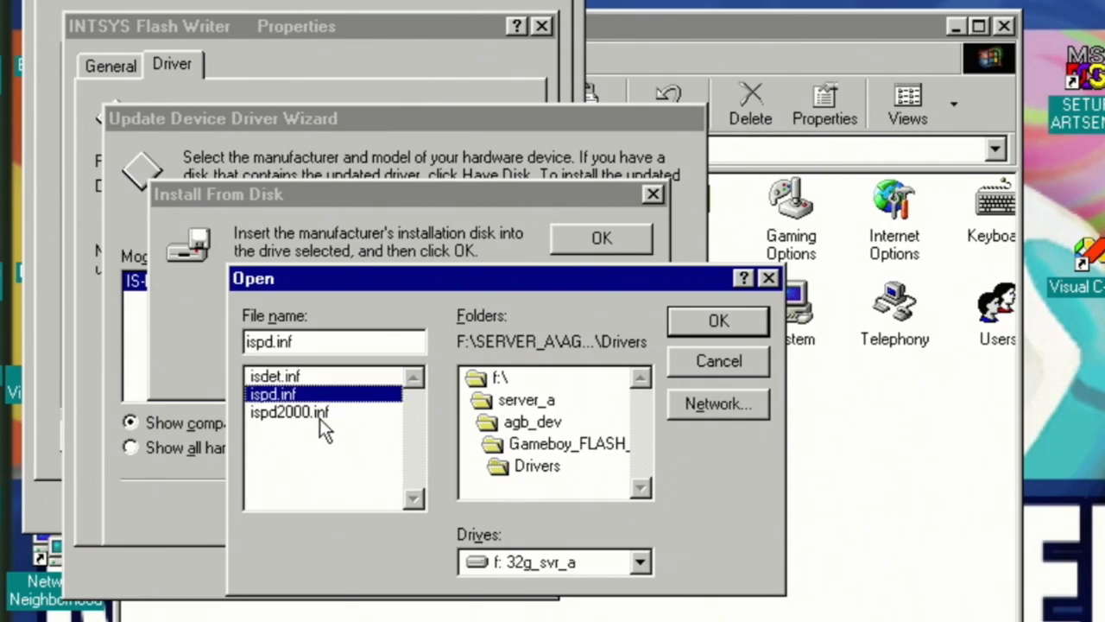
left_click(290, 413)
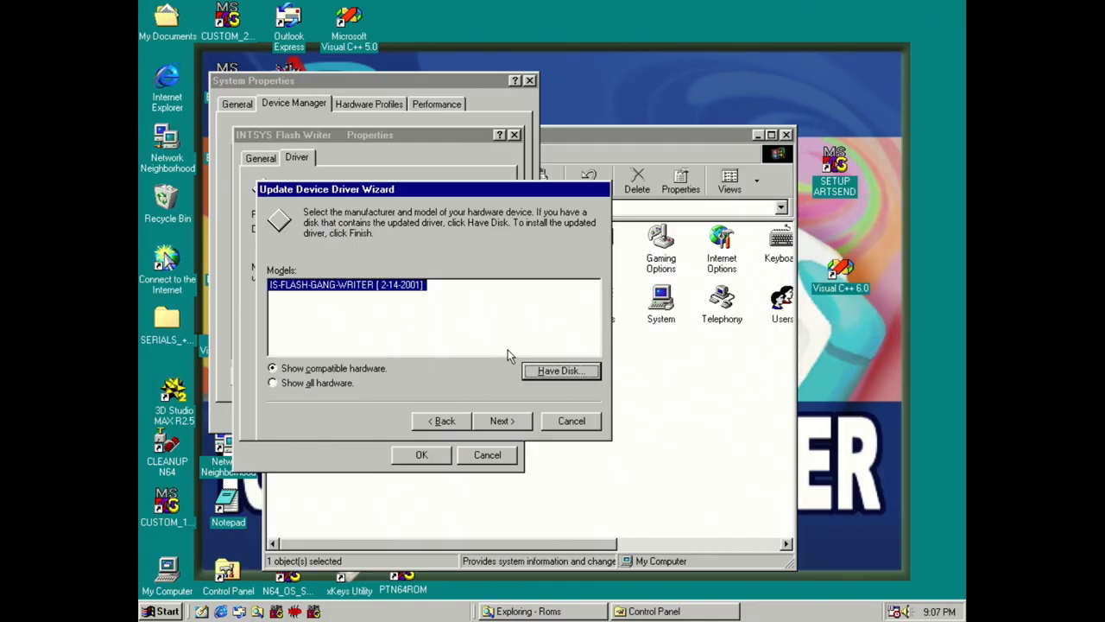
left_click(571, 424)
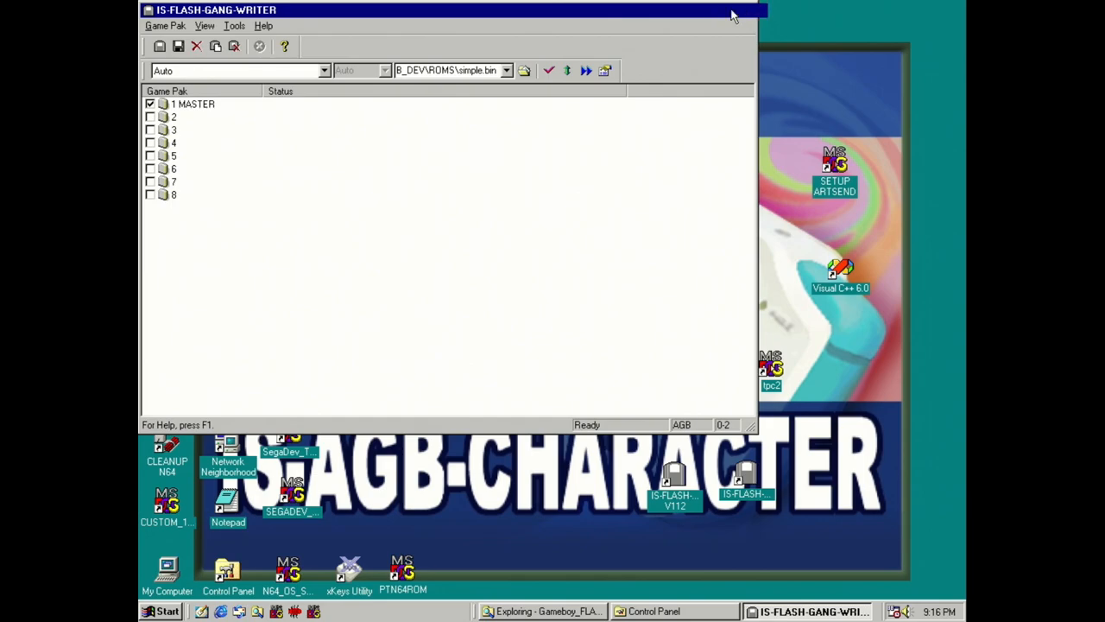
- Maximize the IS-FLASH-GANG-WRITER window showing the eight Game Pak slots
left_click(732, 15)
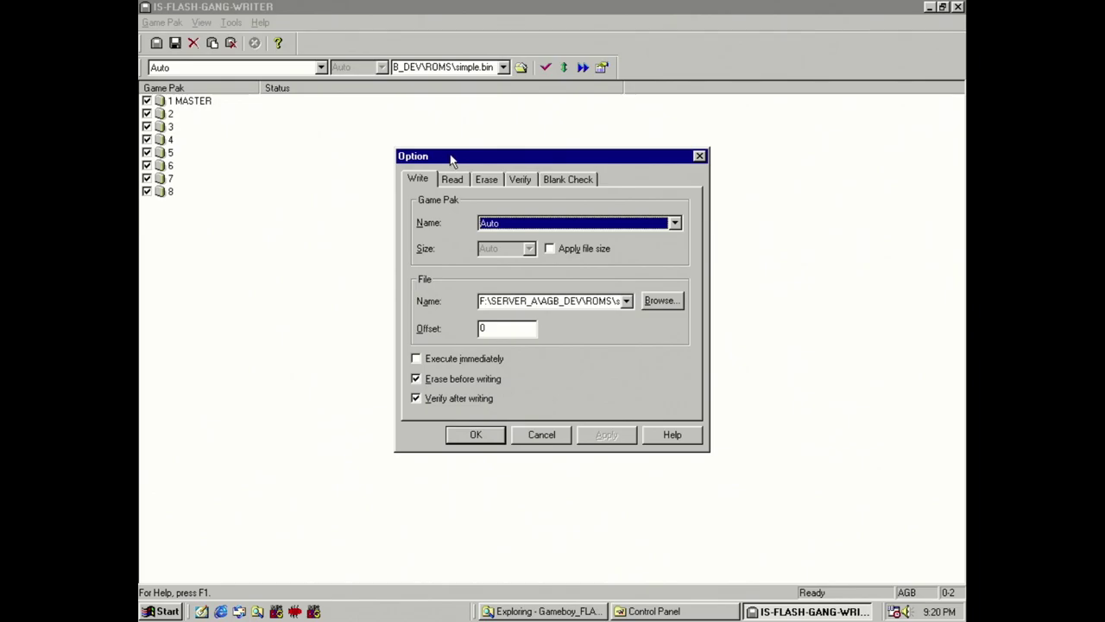
- Move the Option dialog aside and list the AGB and DMG Game Pak types
left_click_drag(451, 157, 356, 135)
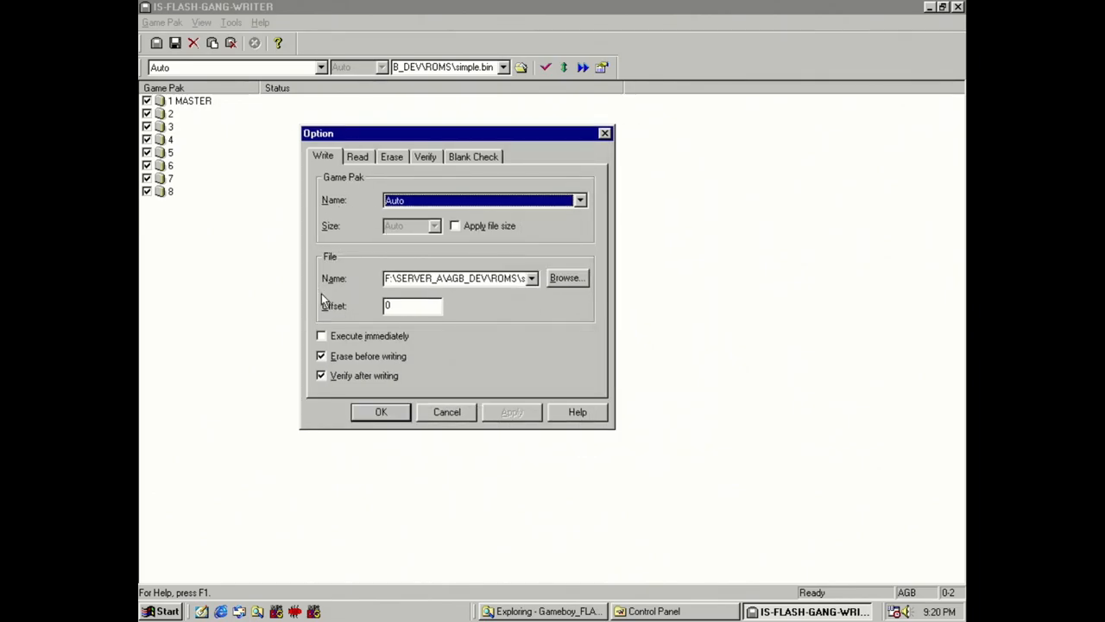
left_click(449, 201)
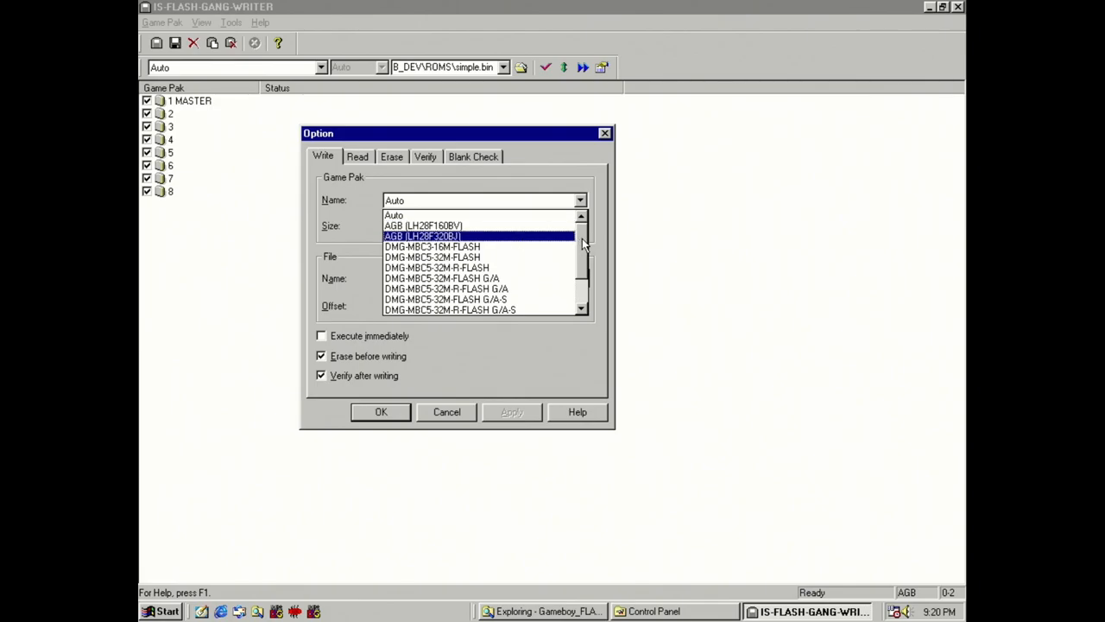
left_click_drag(582, 239, 584, 275)
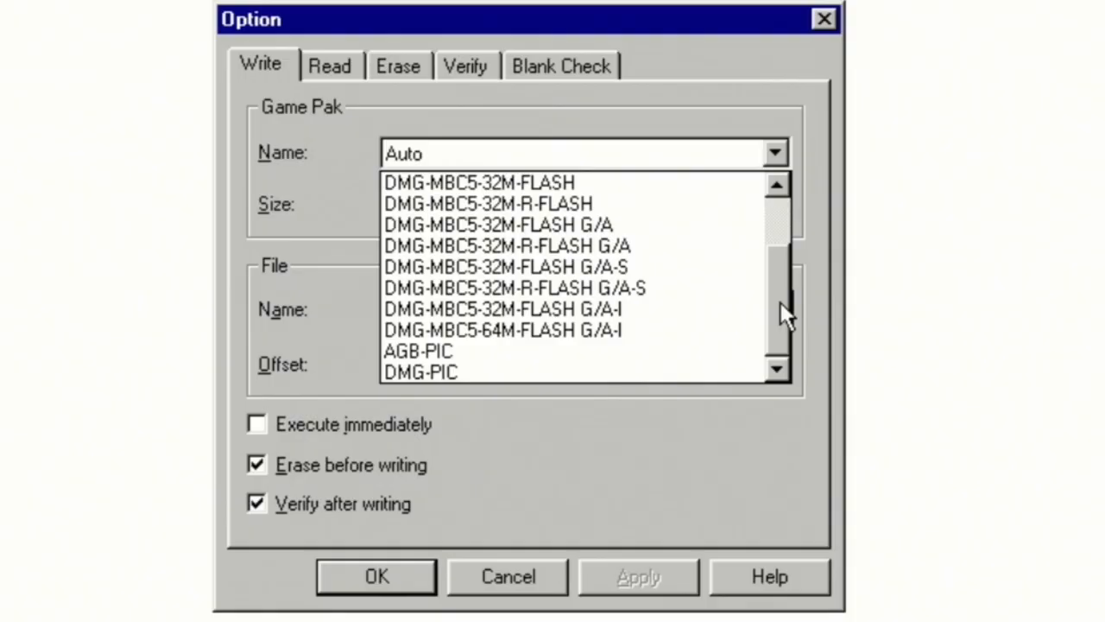
scroll(780, 299, "up", 5)
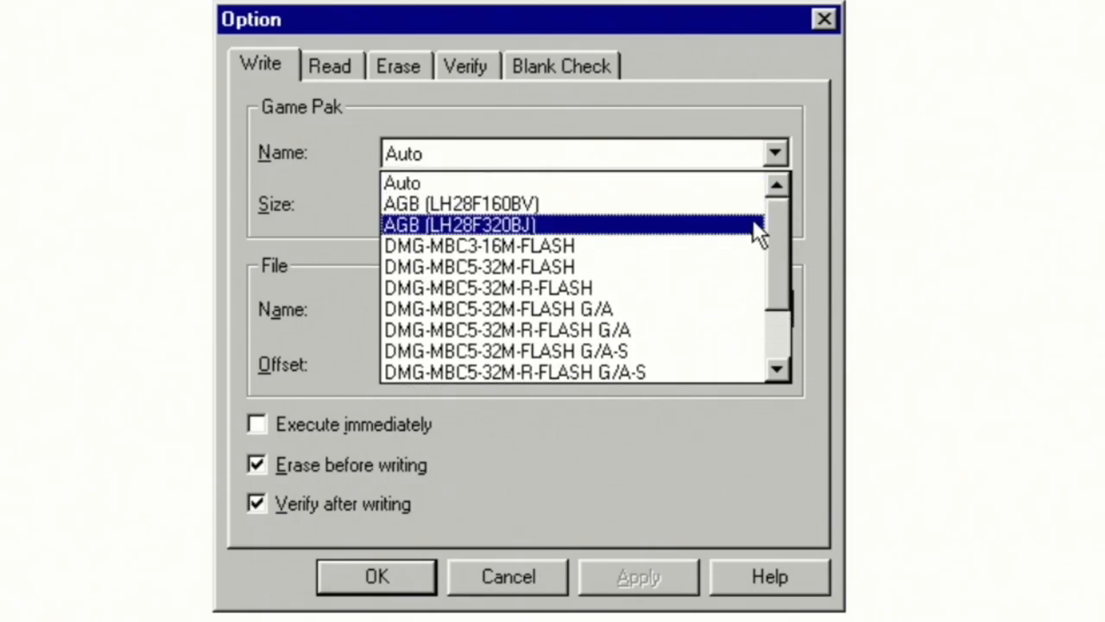
scroll(761, 239, "down", 1)
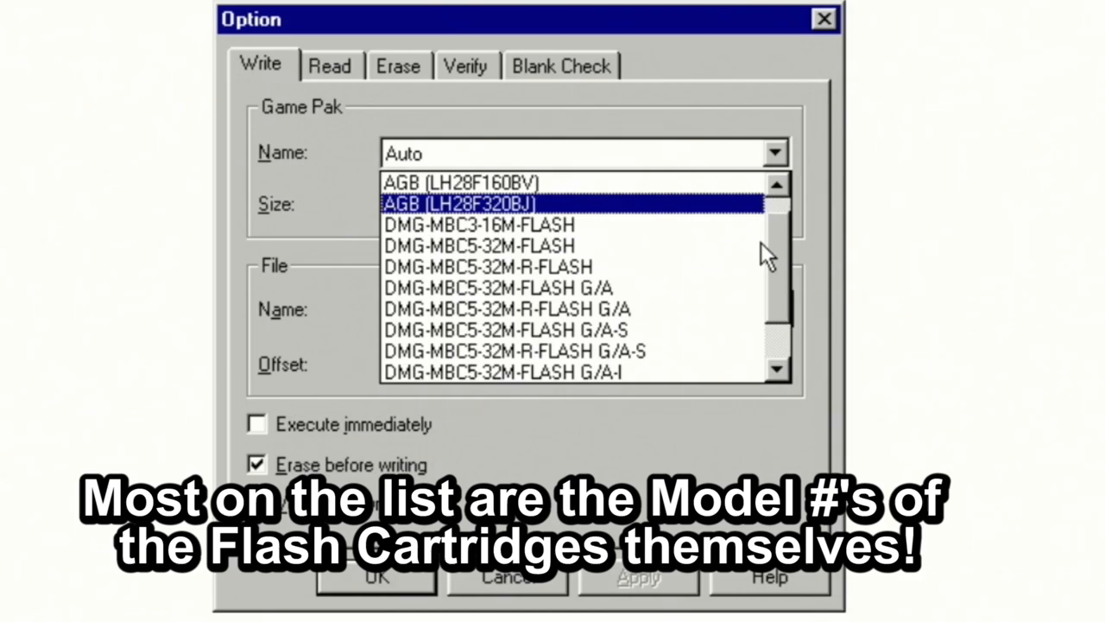
scroll(760, 224, "up", 1)
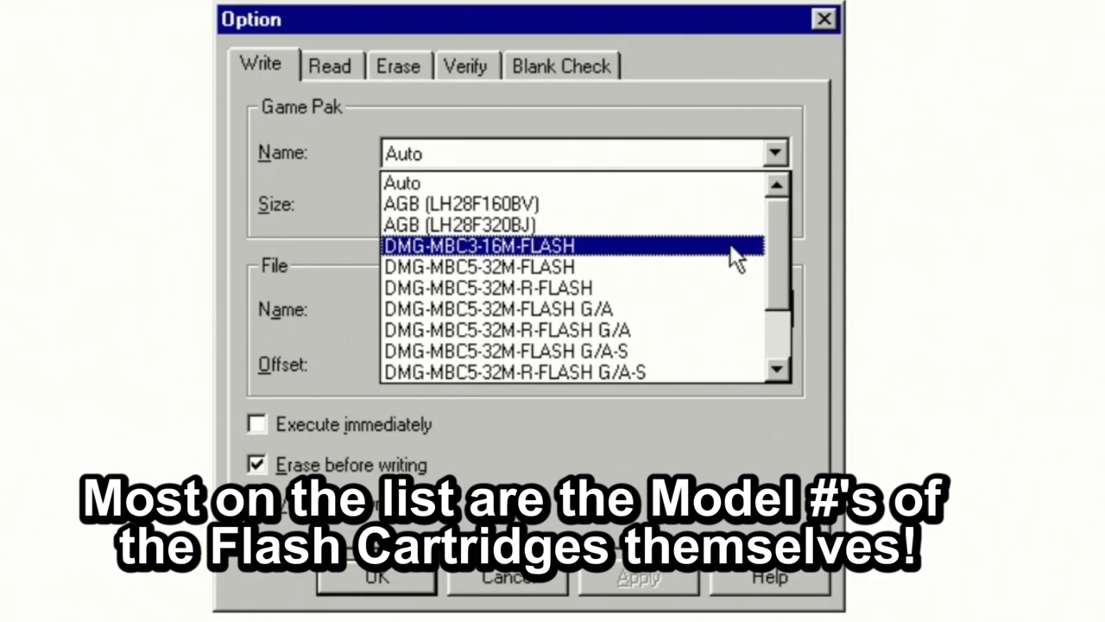
left_click_drag(774, 232, 774, 272)
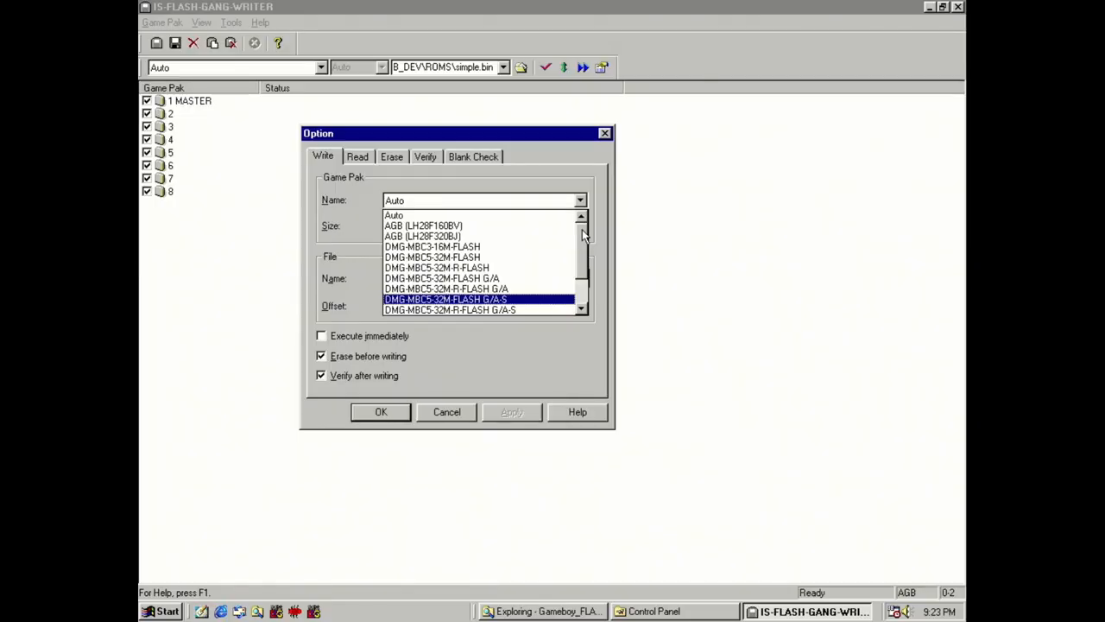
left_click_drag(583, 233, 589, 276)
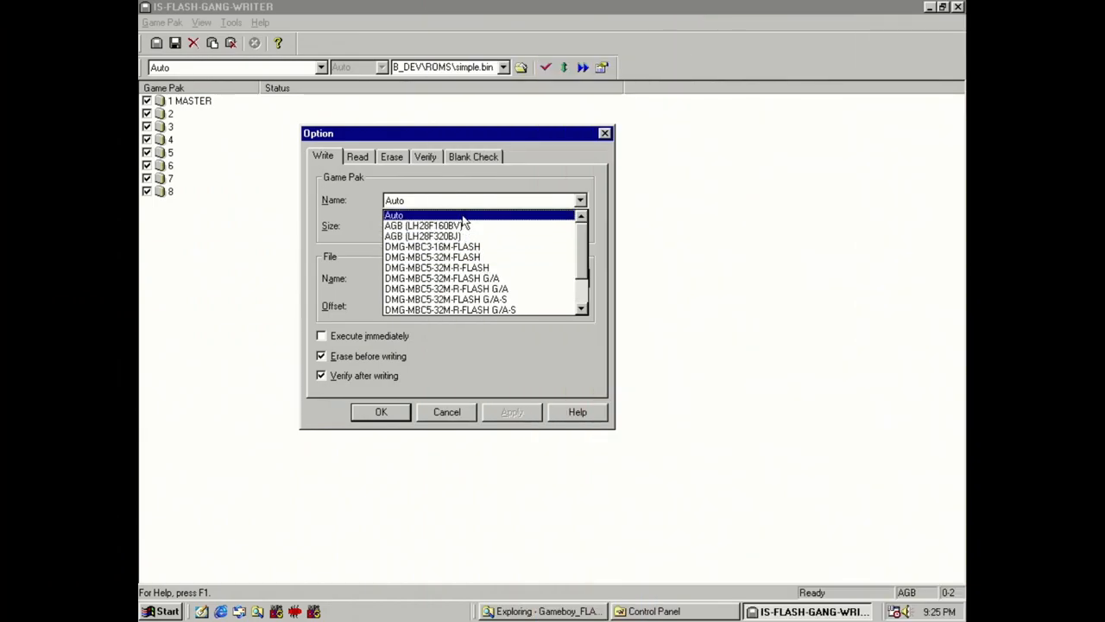
- Keep Auto type and review the Read, Erase, Verify and Blank Check pages, ending on Write
left_click(463, 215)
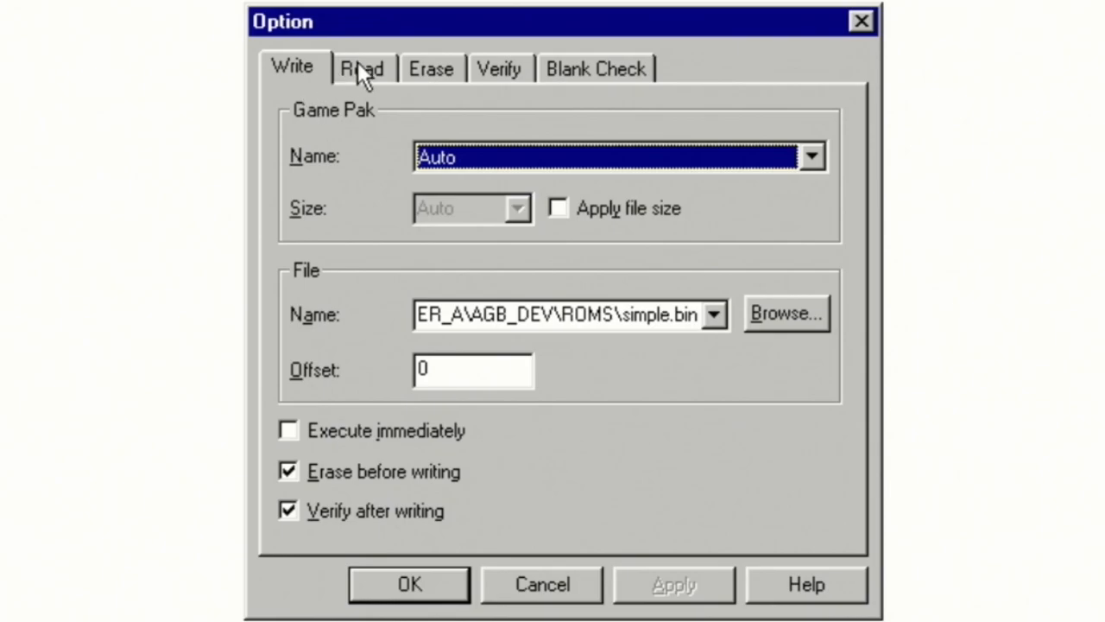
left_click(363, 69)
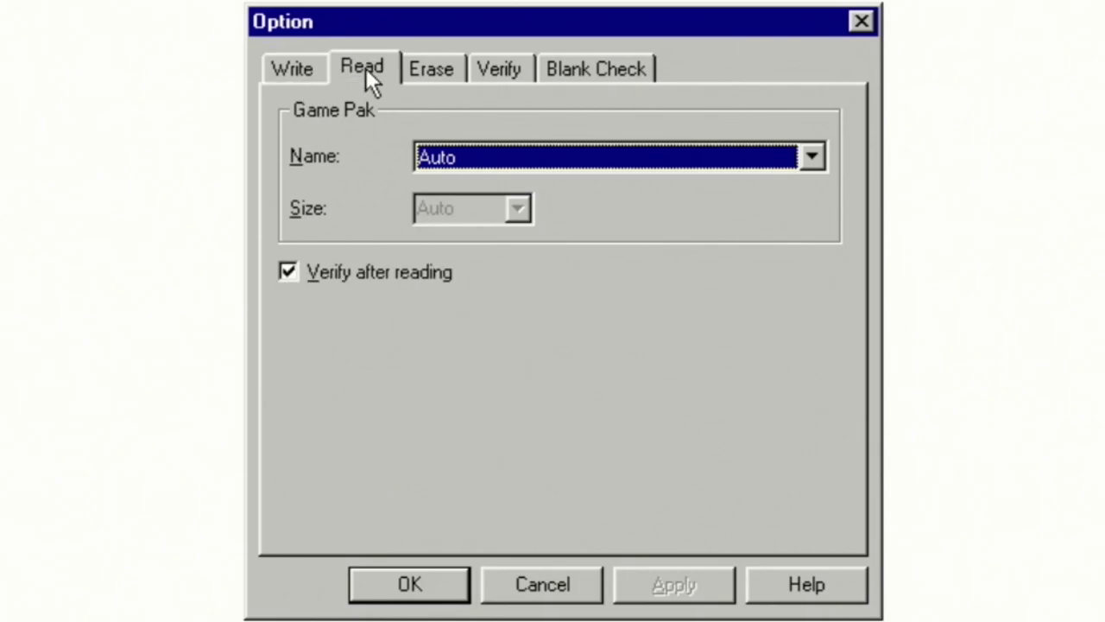
left_click(440, 67)
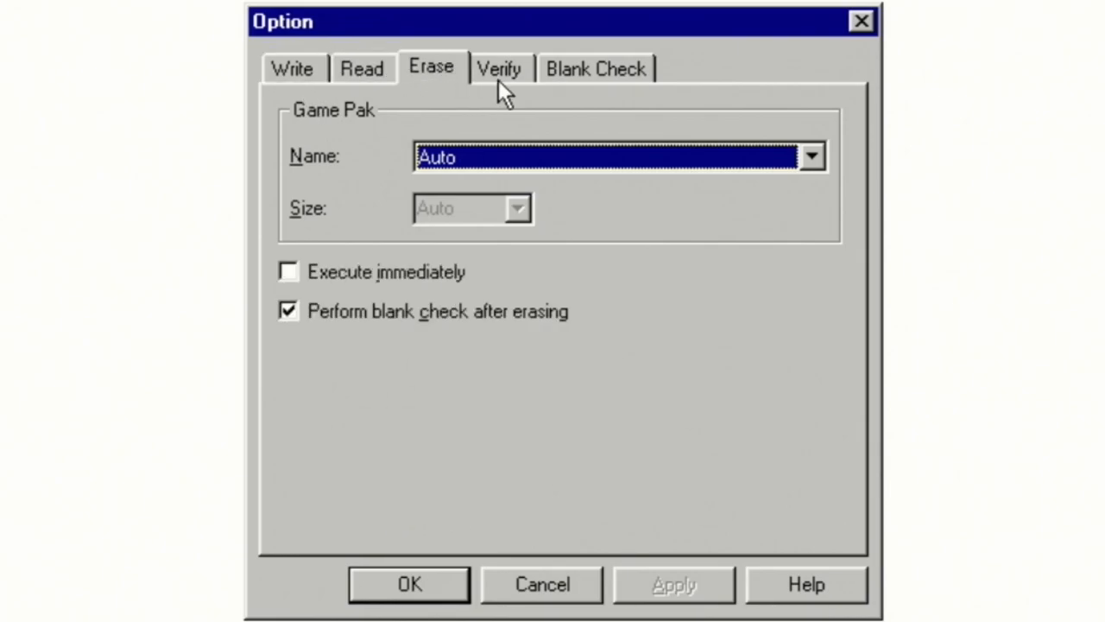
left_click(298, 69)
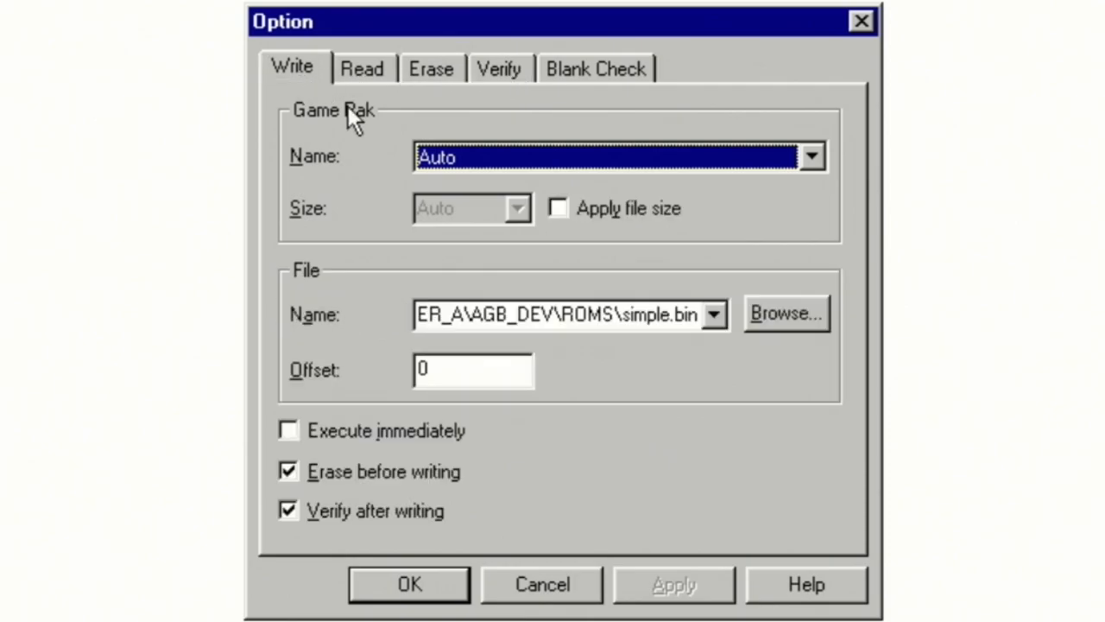
left_click(371, 69)
left_click(435, 71)
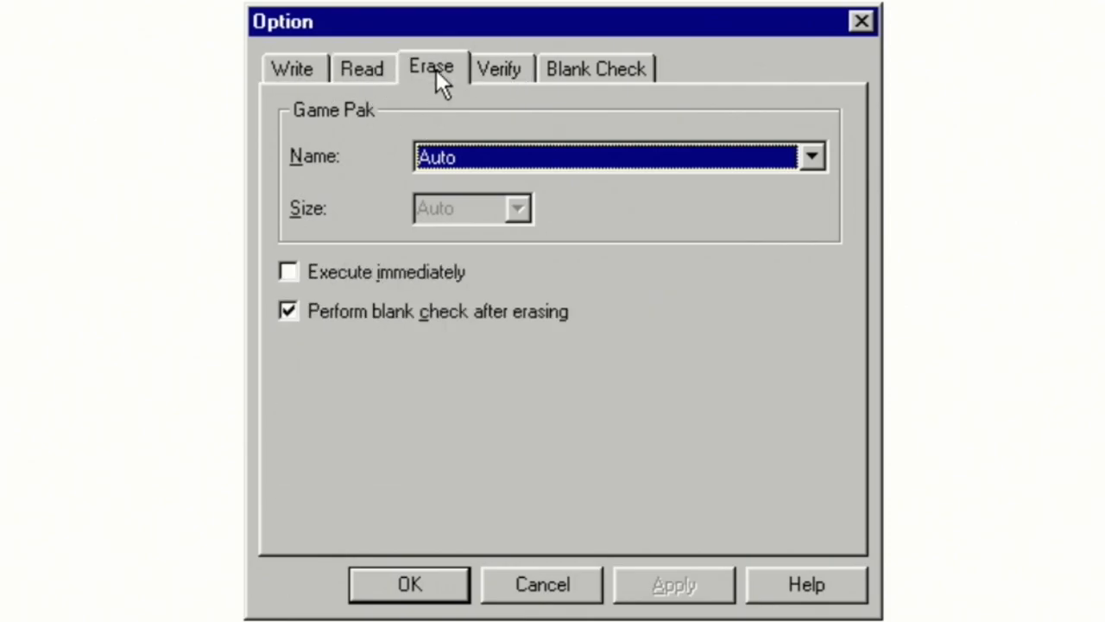
left_click(506, 64)
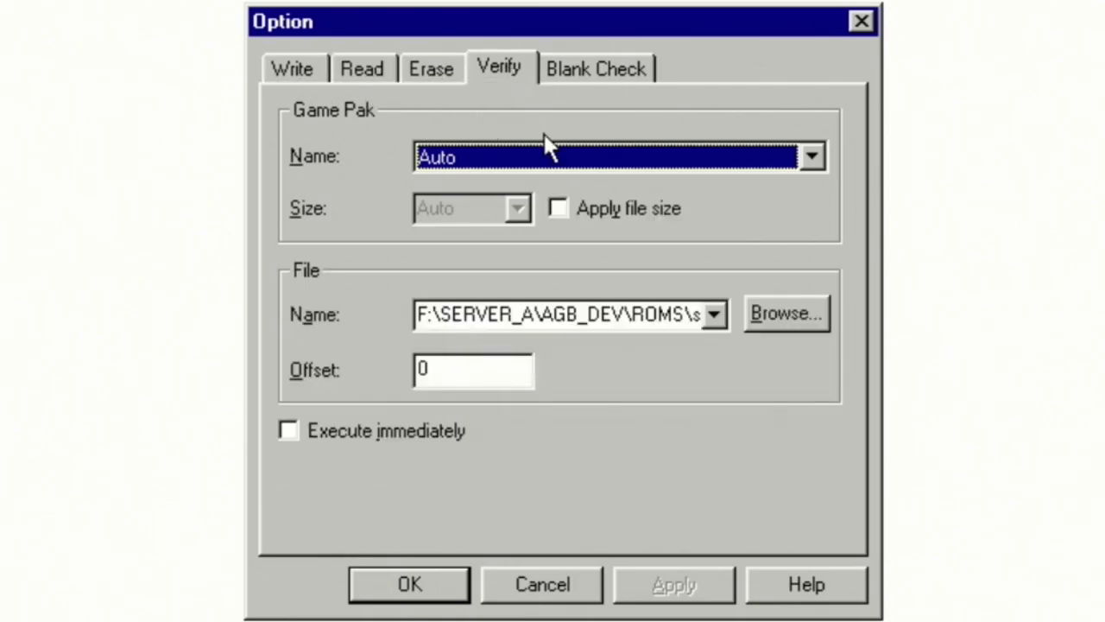
left_click(592, 71)
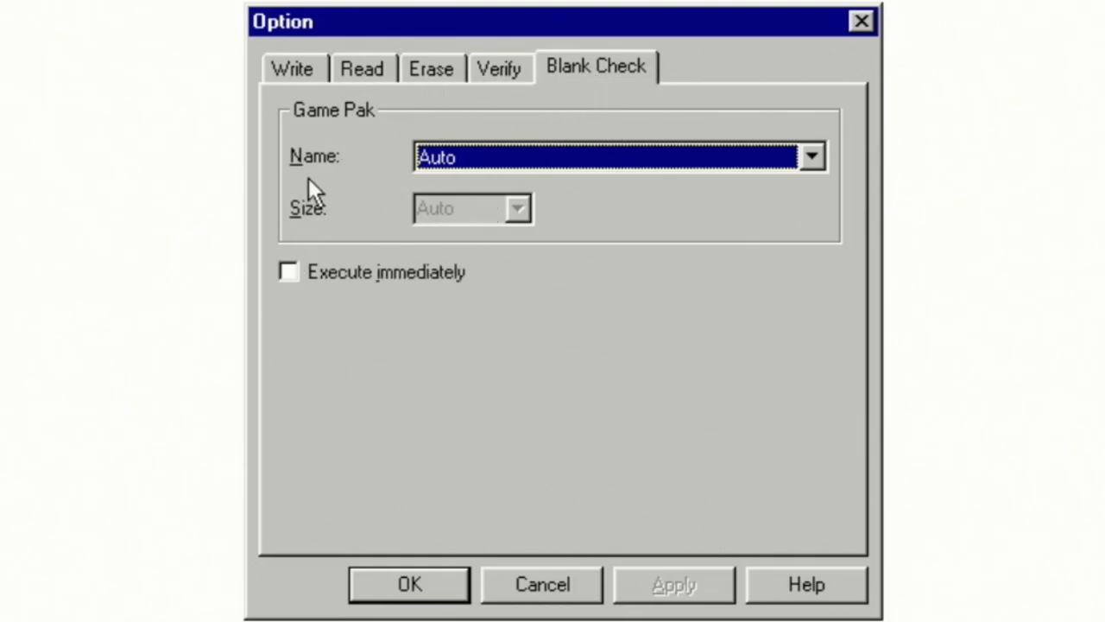
left_click(293, 69)
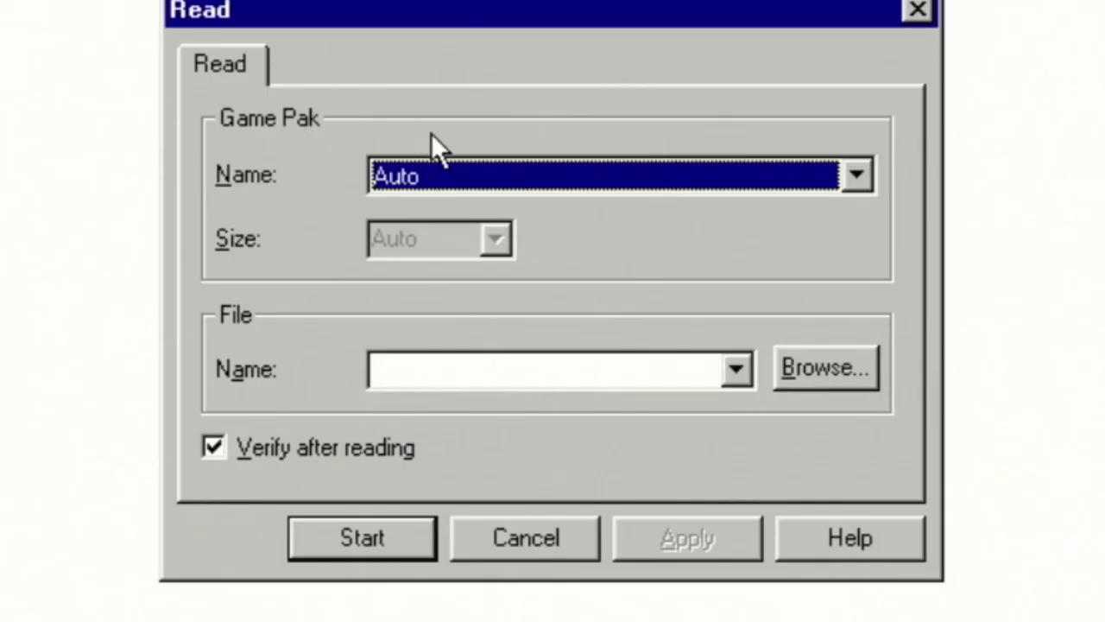
- Keep the Read type on Auto and start choosing the dump's save location
left_click(578, 256)
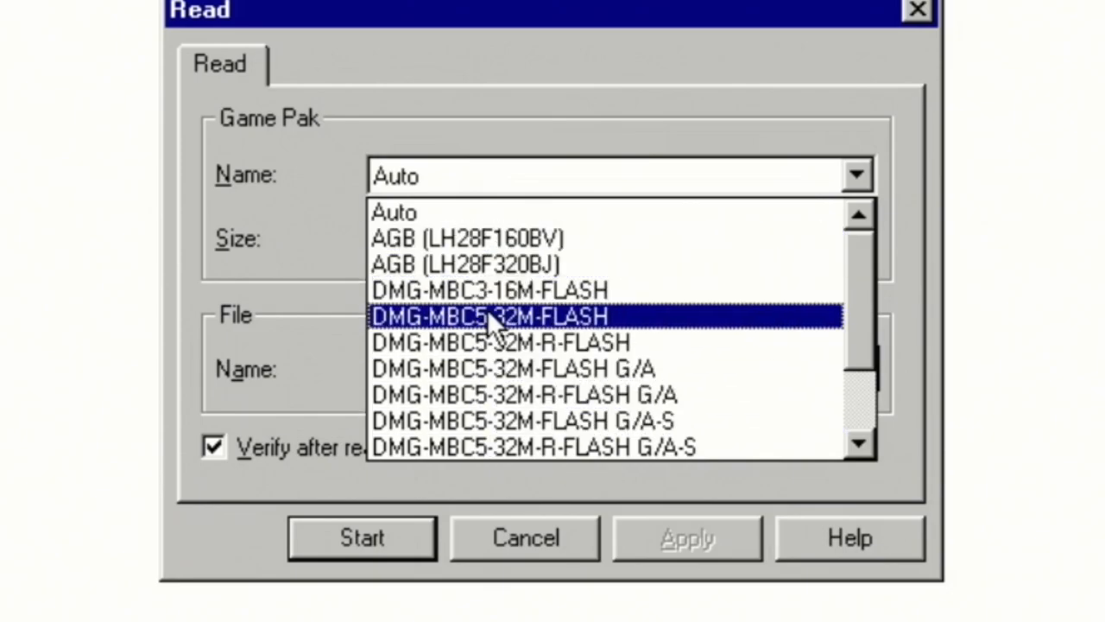
left_click(489, 177)
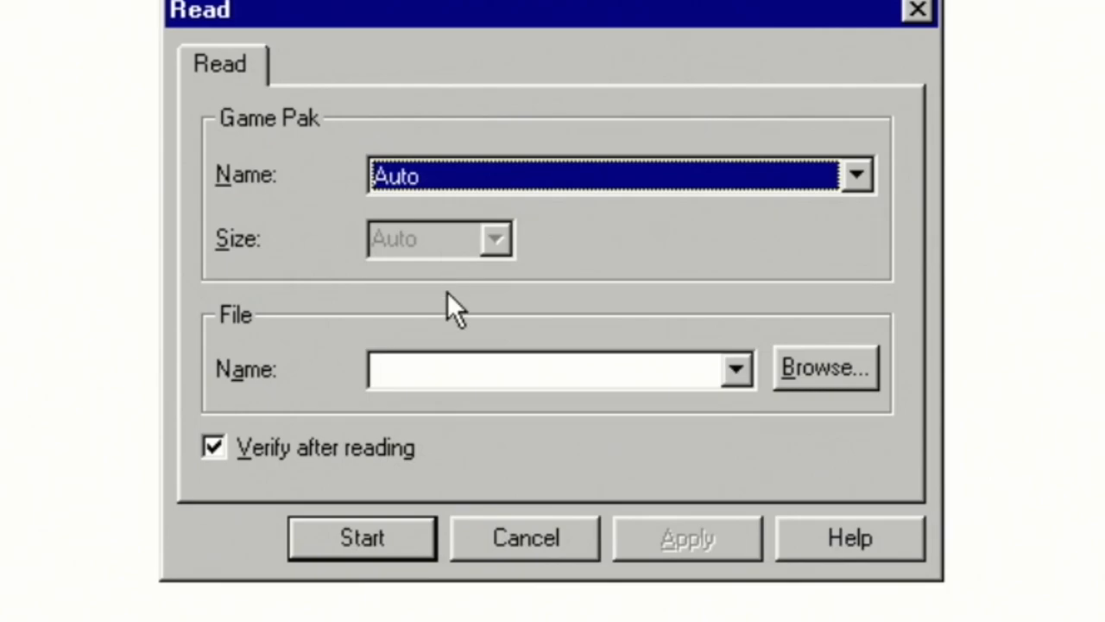
left_click(822, 370)
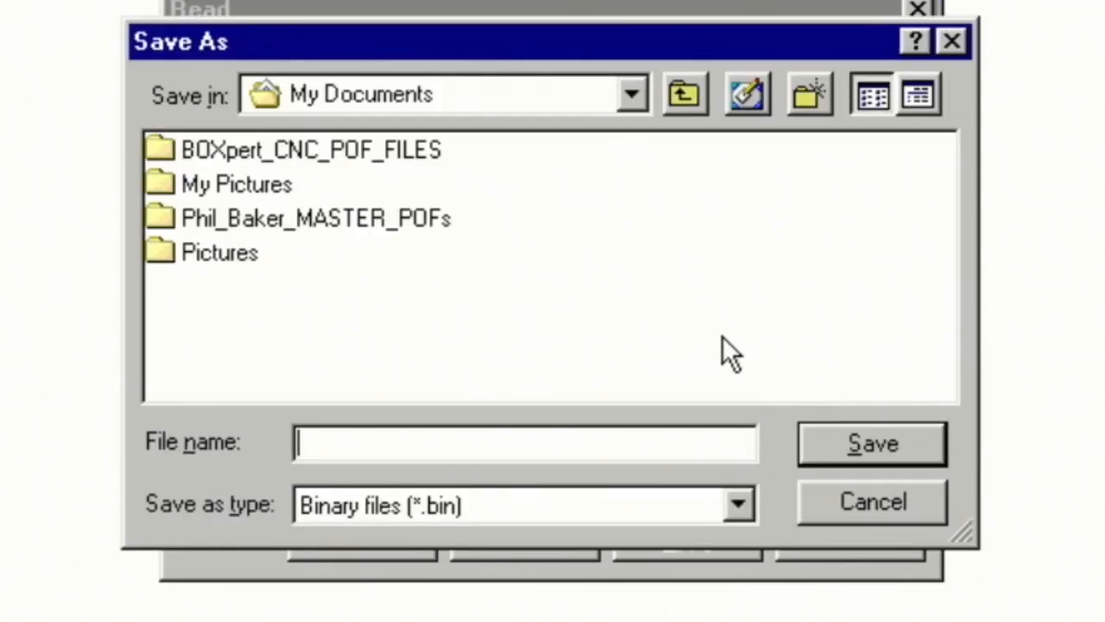
- Save the dump as DUMP_03.bin in F:\Server_a\Agb_dev\AGB_DUMPS
left_click(406, 87)
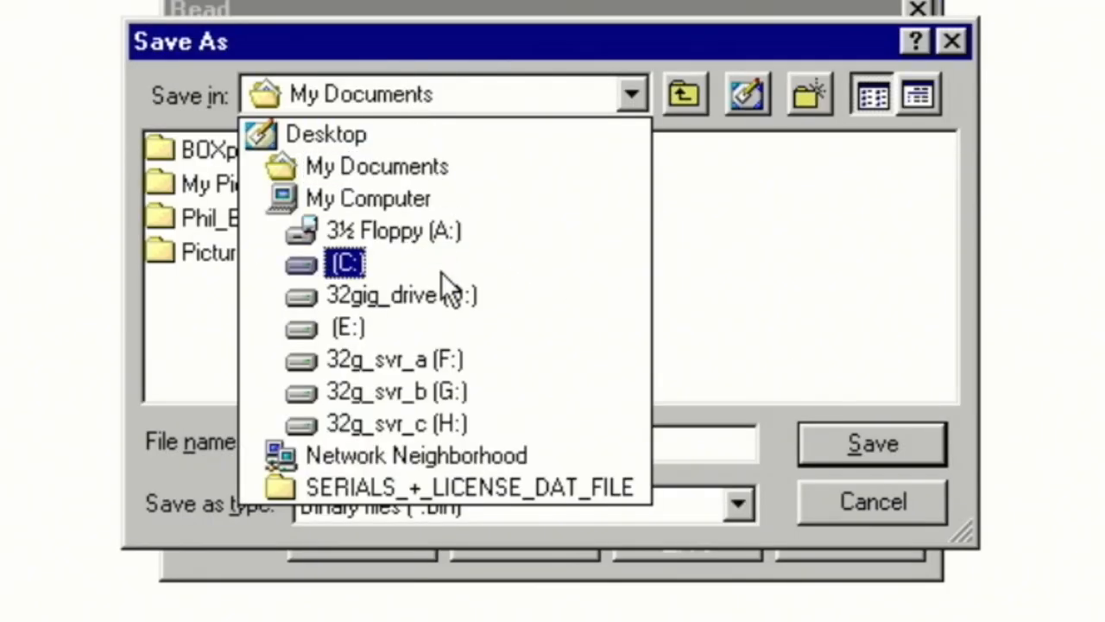
left_click(456, 363)
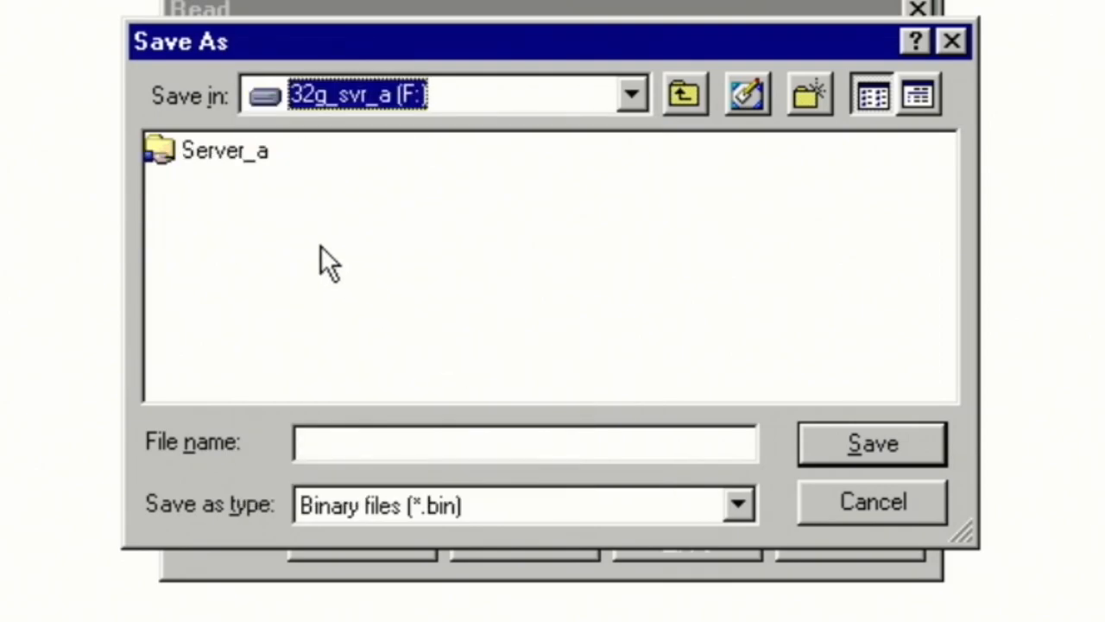
double_click(232, 163)
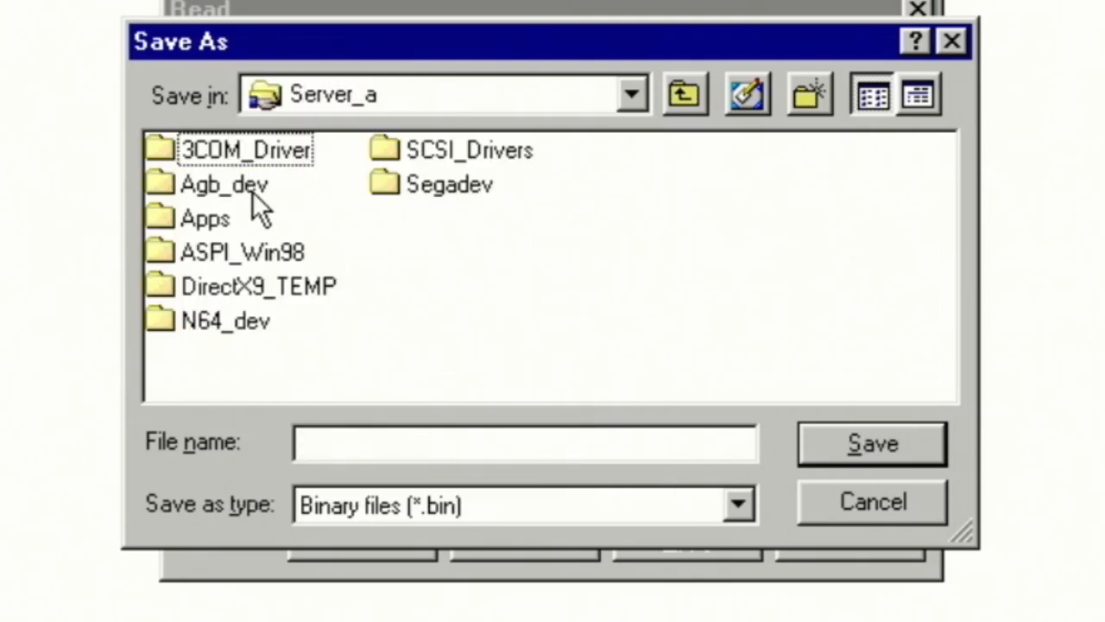
double_click(225, 184)
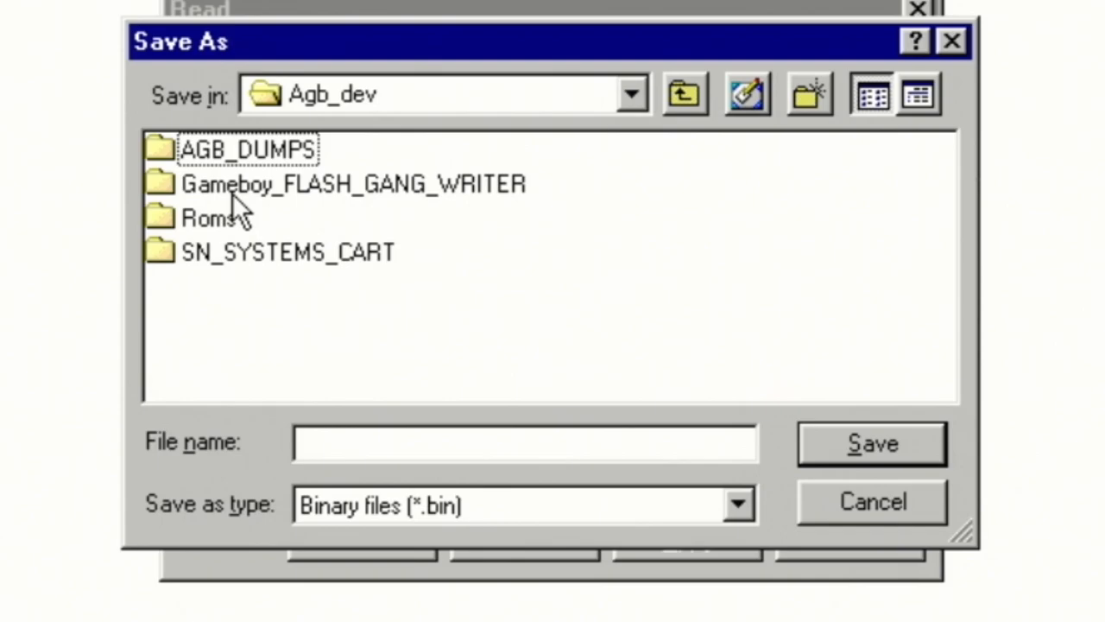
double_click(260, 160)
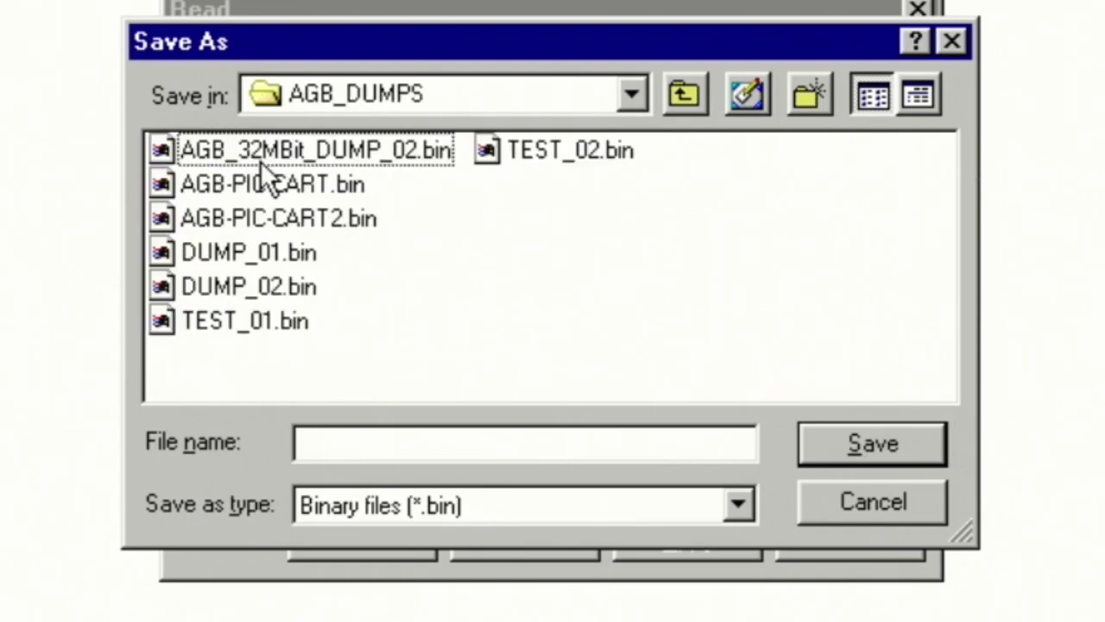
left_click(423, 441)
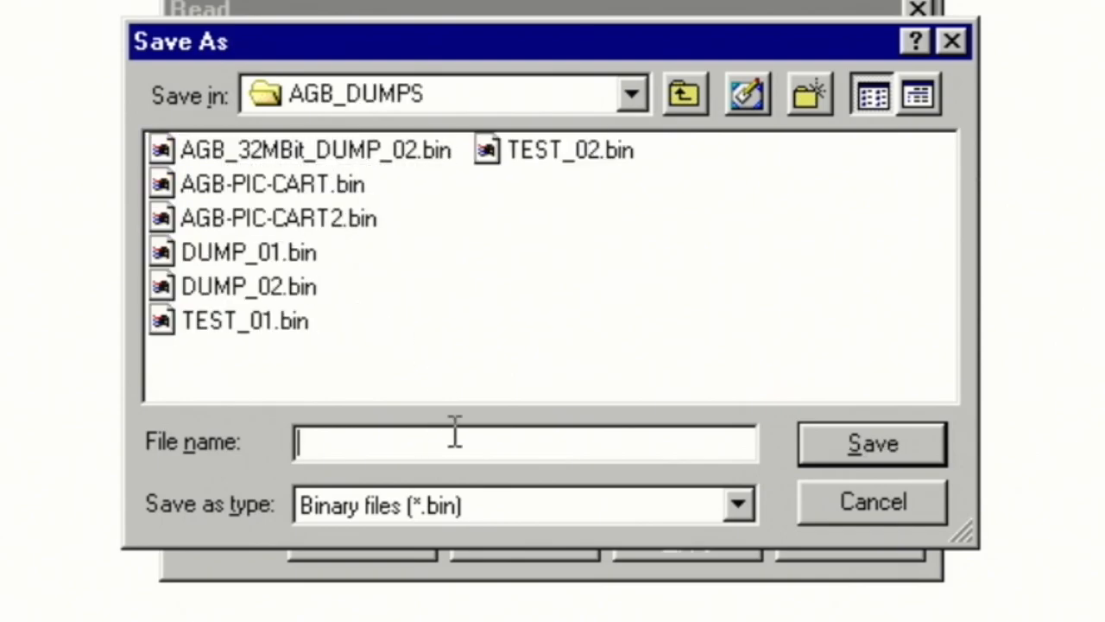
type("DUMP")
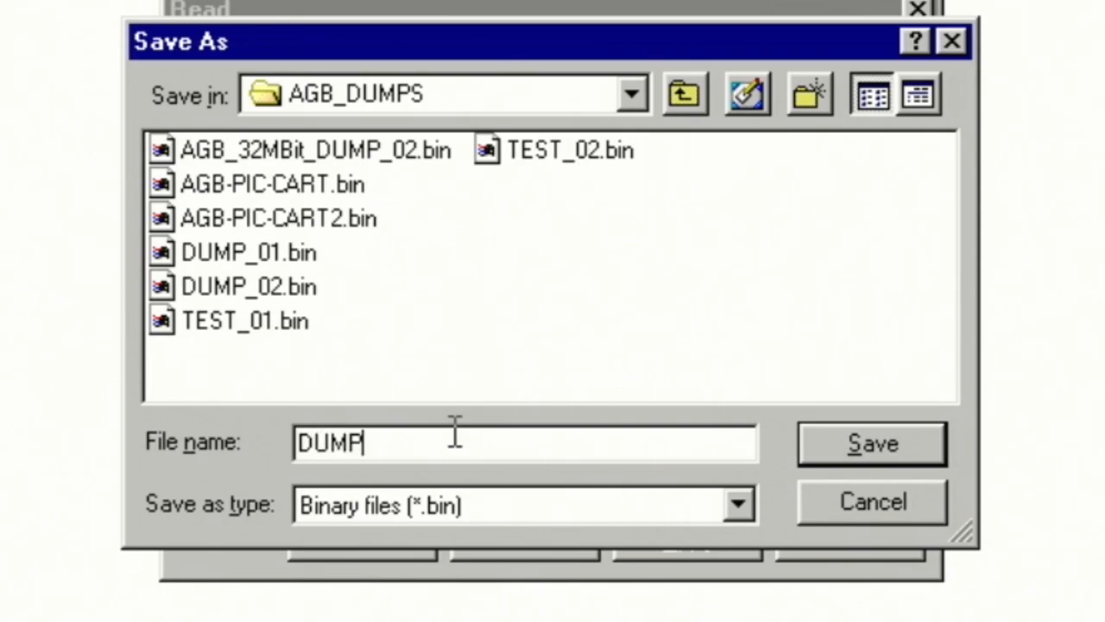
type("_03.")
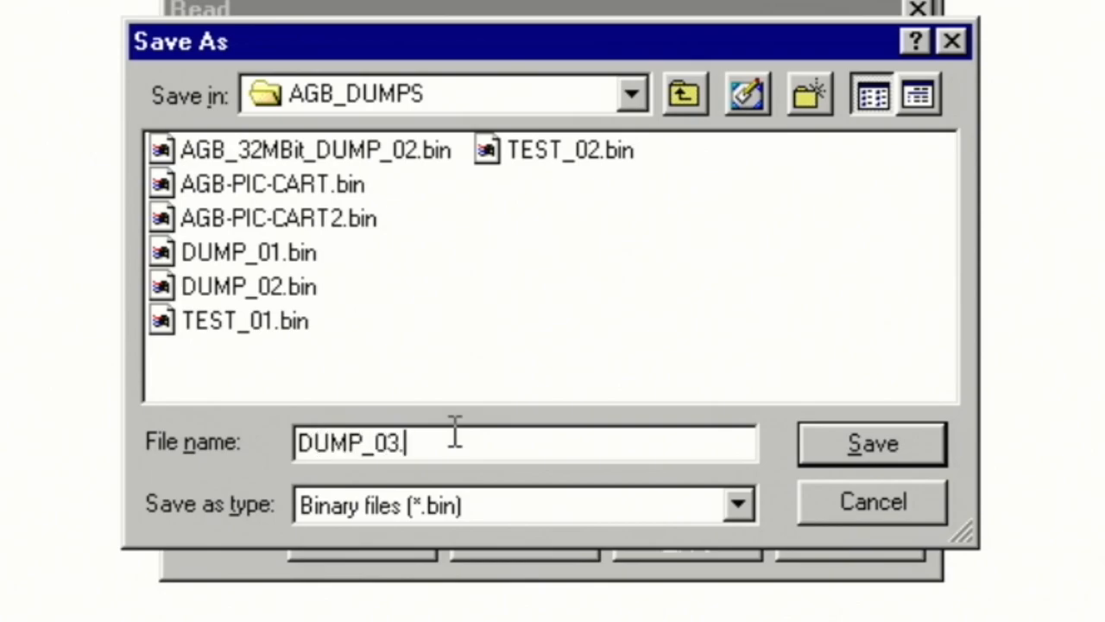
type("bin")
left_click(899, 436)
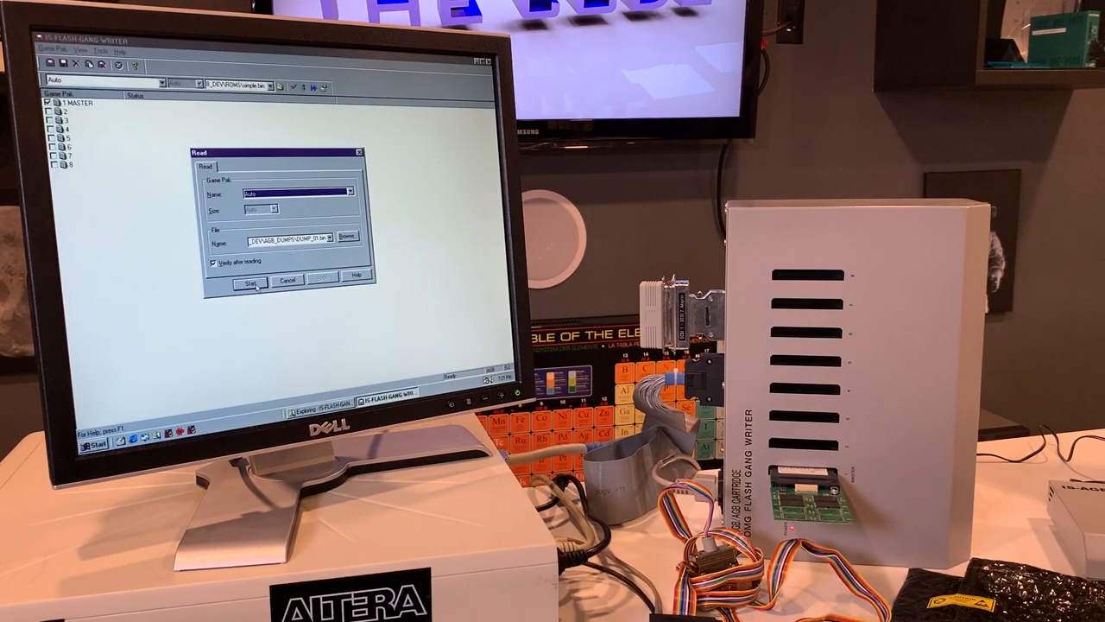
- Read the slot 1 MASTER cartridge into DUMP_03.bin until Read completed
left_click(253, 284)
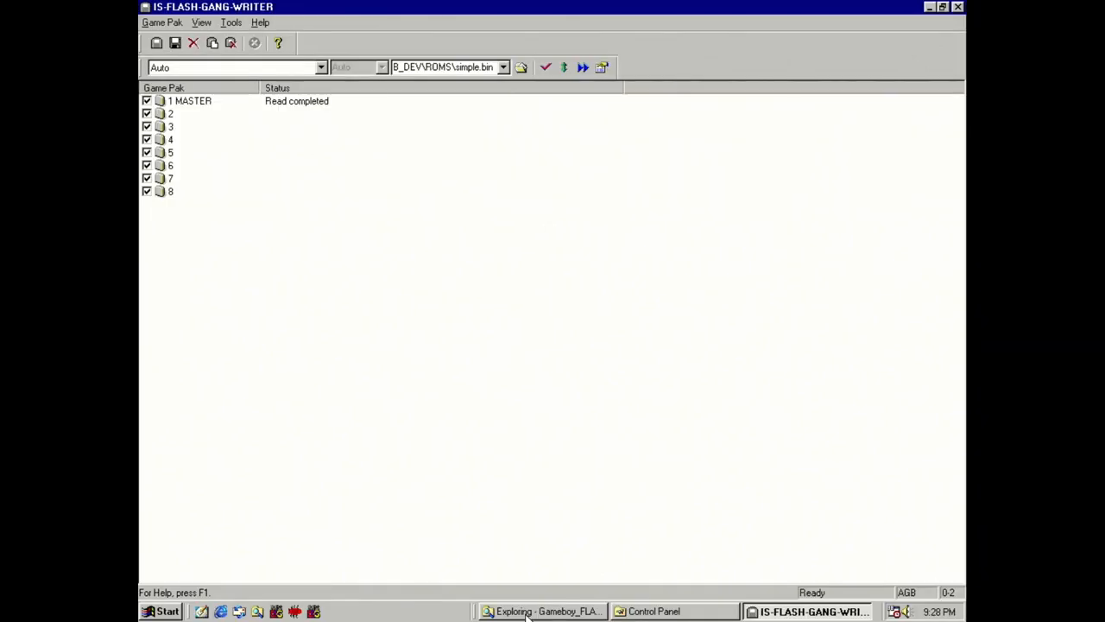
- Check in Explorer that the 4,096KB DUMP_03.bin is in AGB_DUMPS
left_click(544, 611)
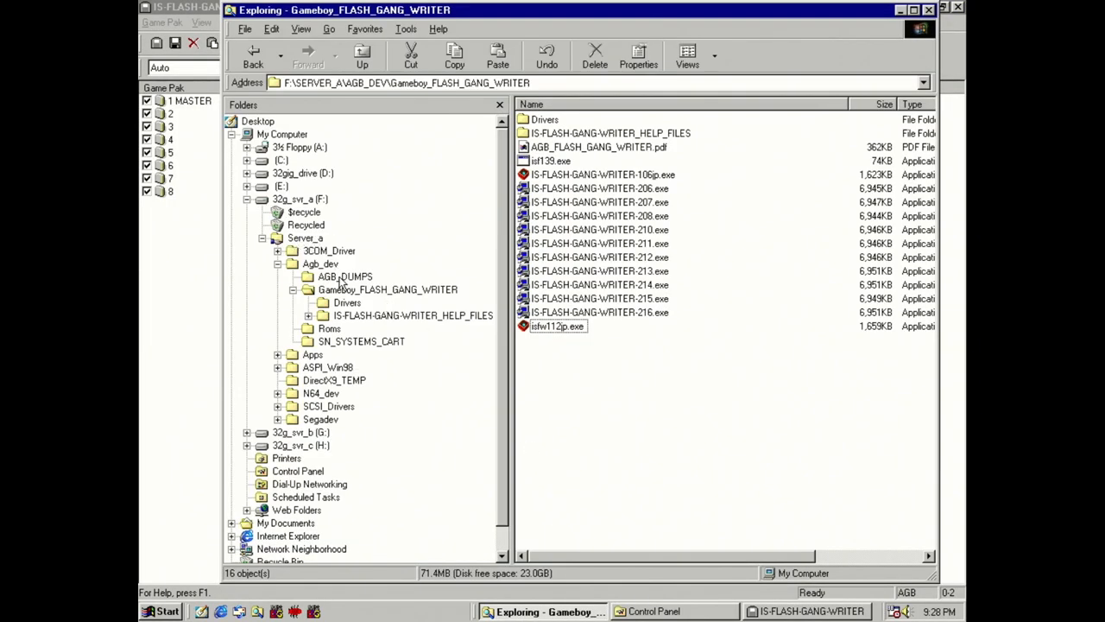
left_click(345, 276)
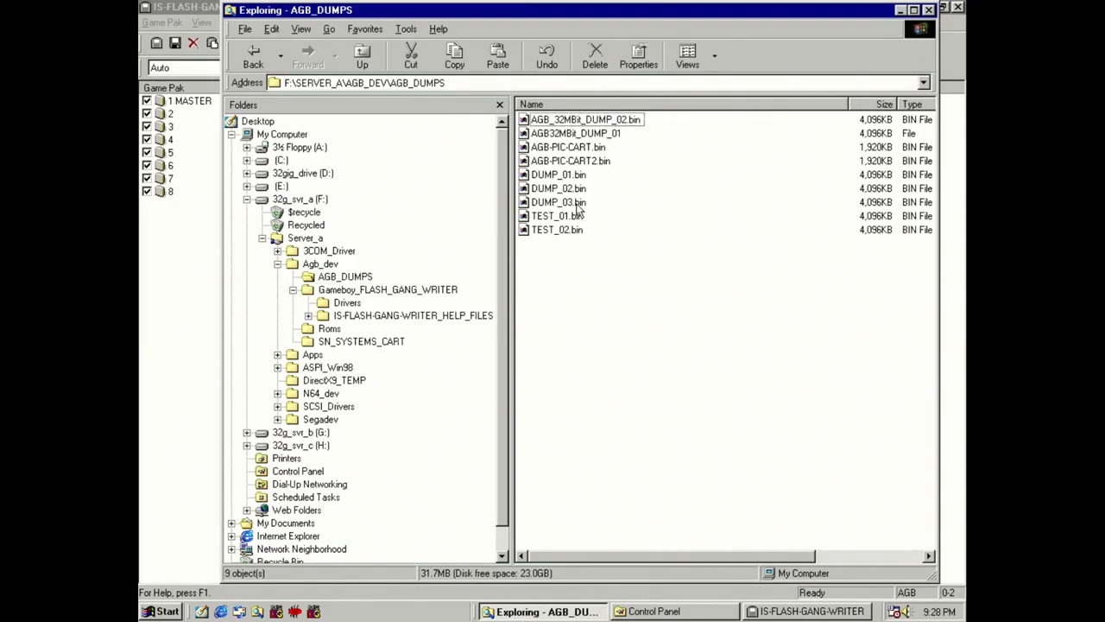
left_click(559, 202)
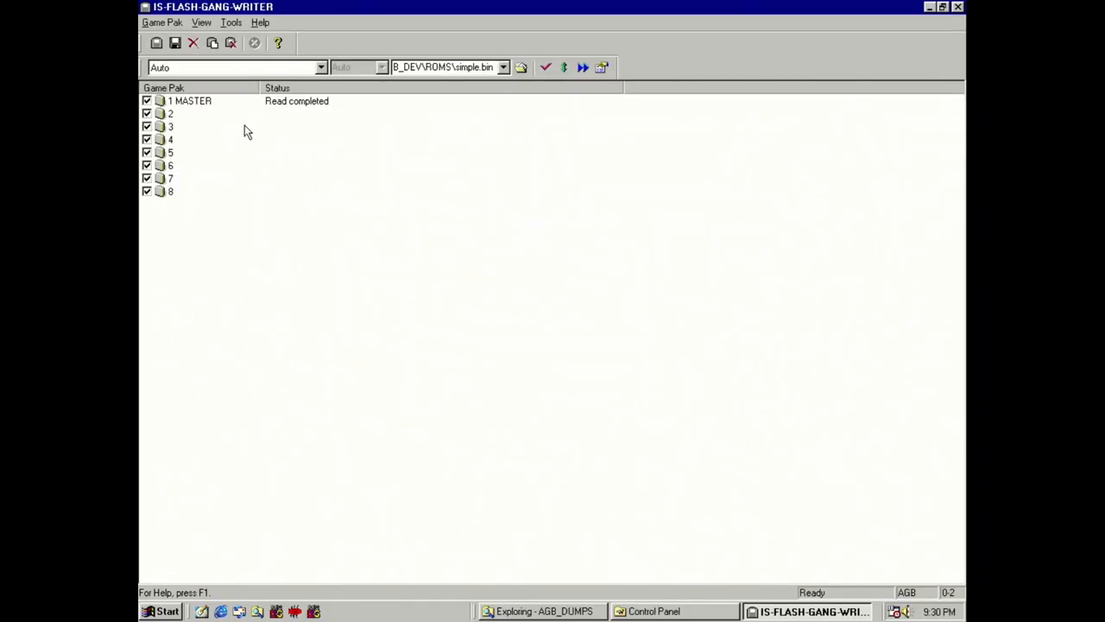
- Set up a Write of Roms\dolphin.bin with Auto type and apply the settings
left_click(158, 24)
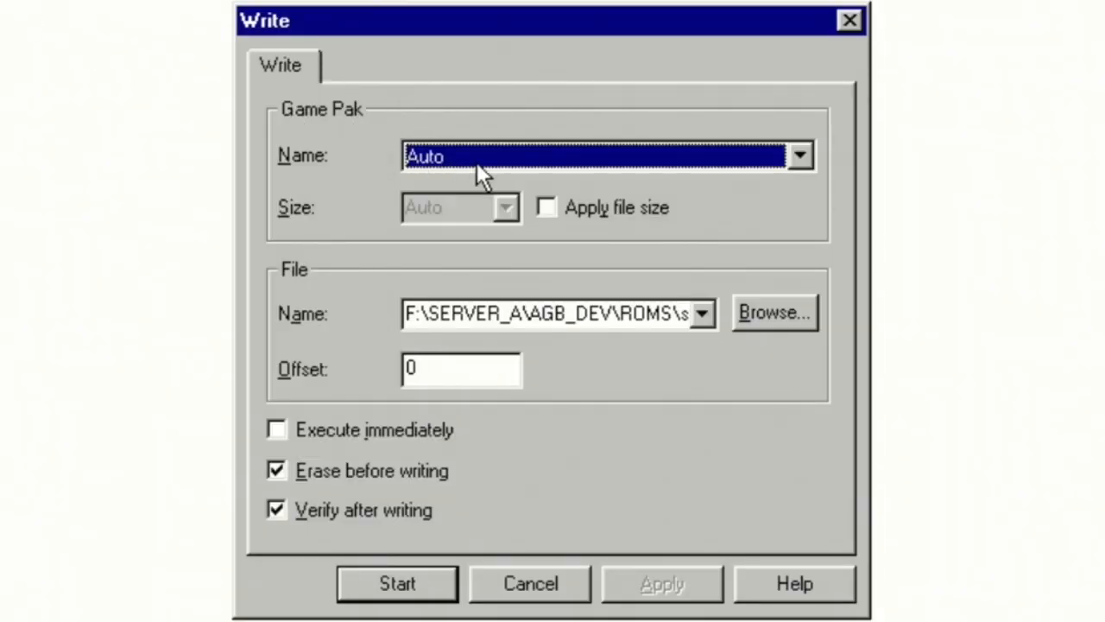
left_click(477, 160)
left_click(476, 160)
left_click(775, 312)
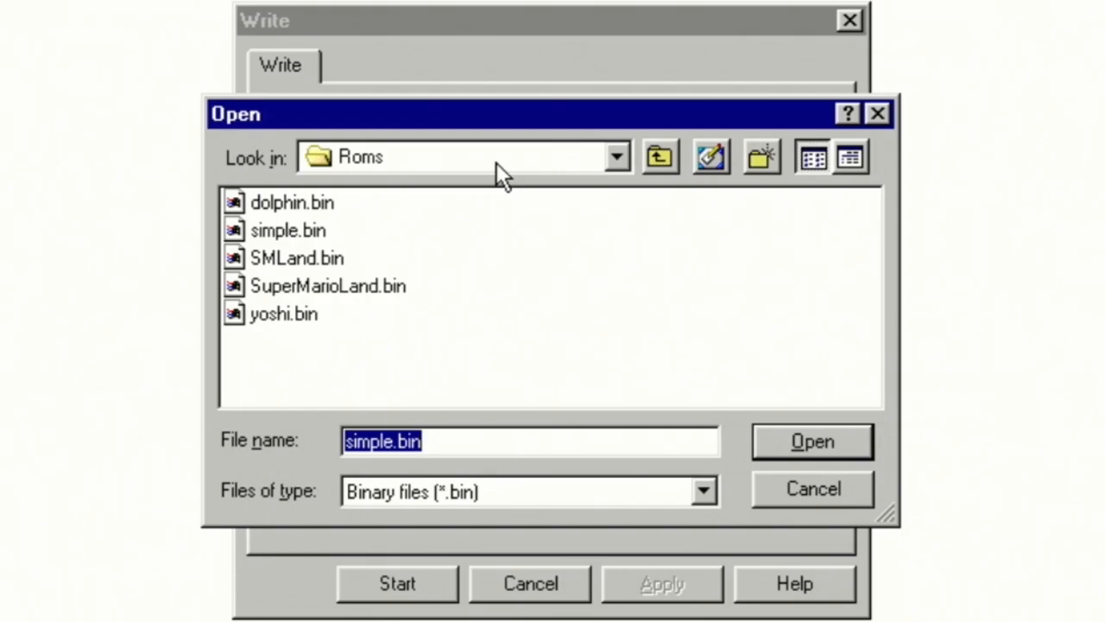
left_click(292, 202)
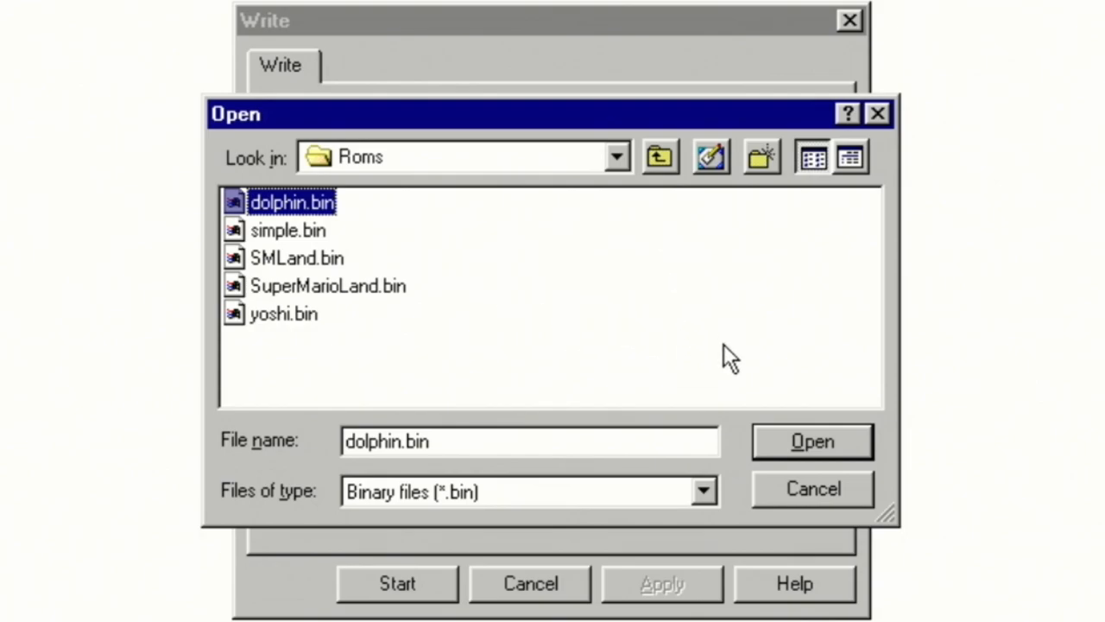
left_click(812, 442)
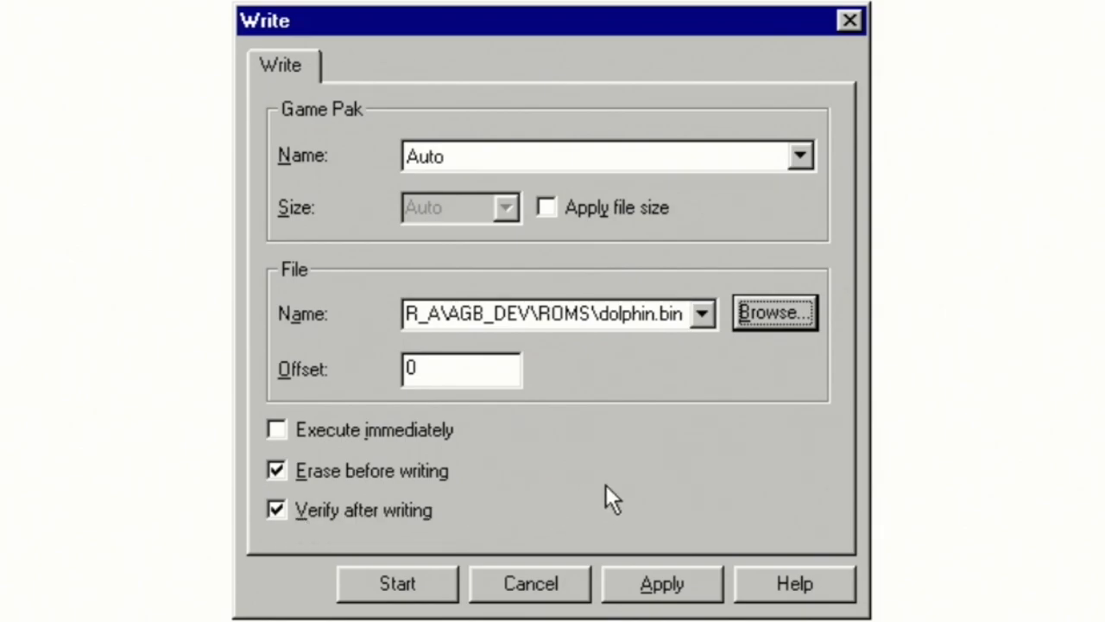
left_click(662, 583)
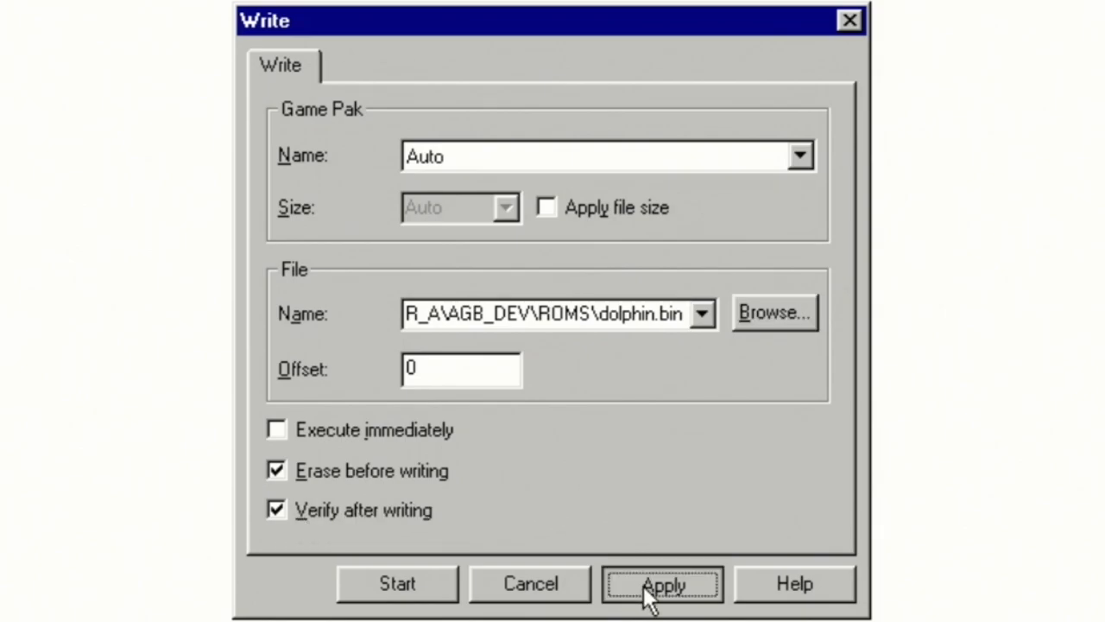
- Write dolphin.bin to the slot 1 MASTER cartridge until the status shows 'Write completed'
left_click(365, 586)
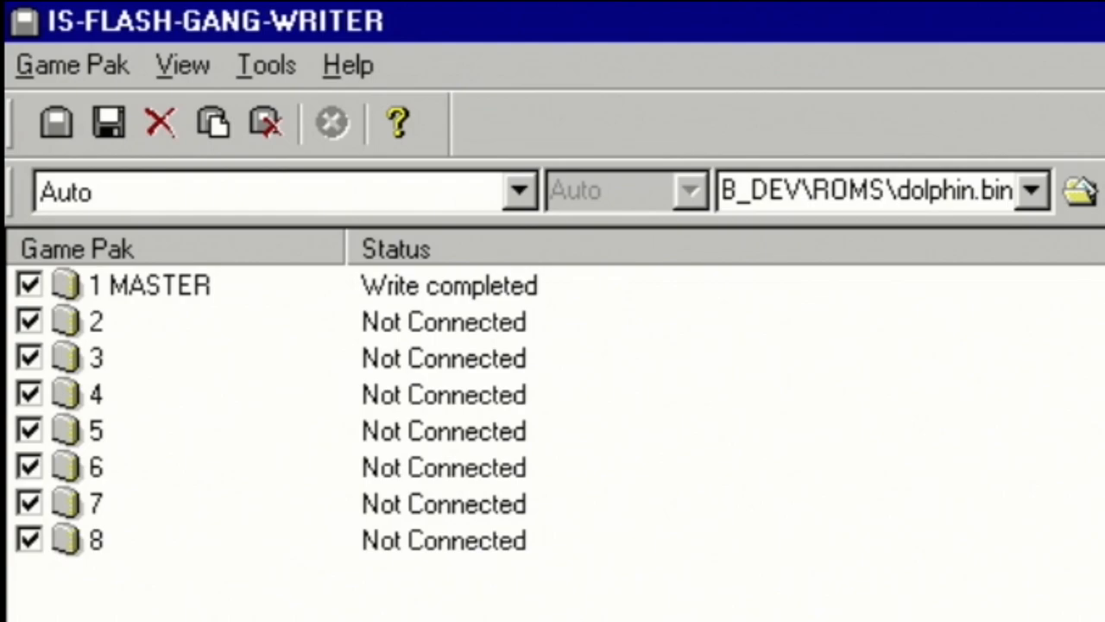
- Untick Game Pak slots 8 down to 2 so only slot 1 MASTER stays selected, then check the Tools menu
left_click(29, 540)
left_click(28, 504)
left_click(28, 467)
left_click(28, 430)
left_click(28, 395)
left_click(28, 358)
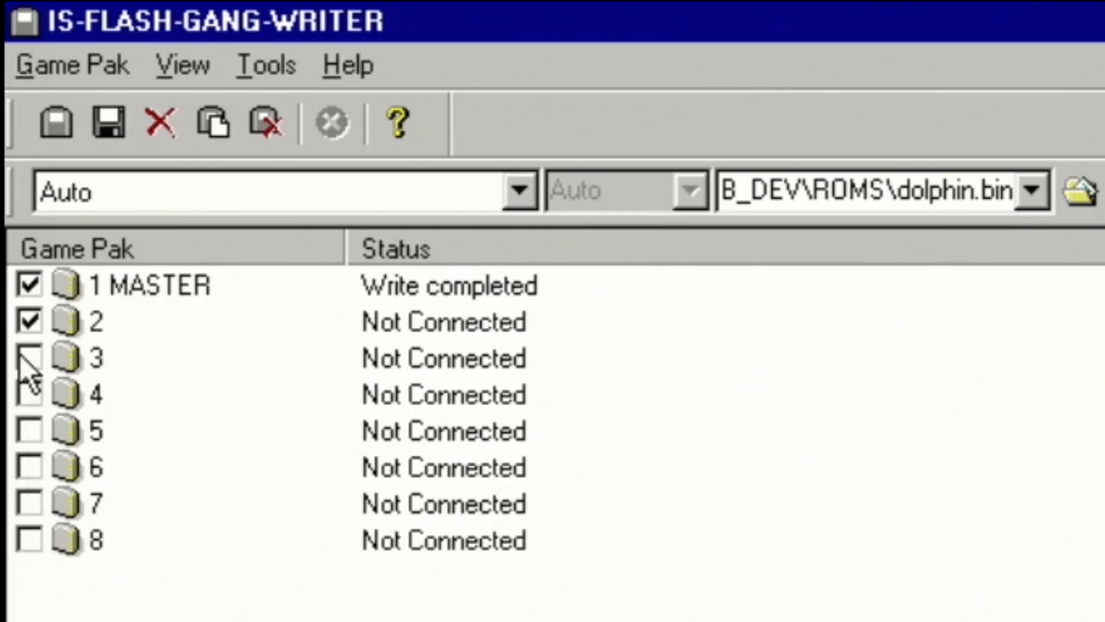
left_click(28, 323)
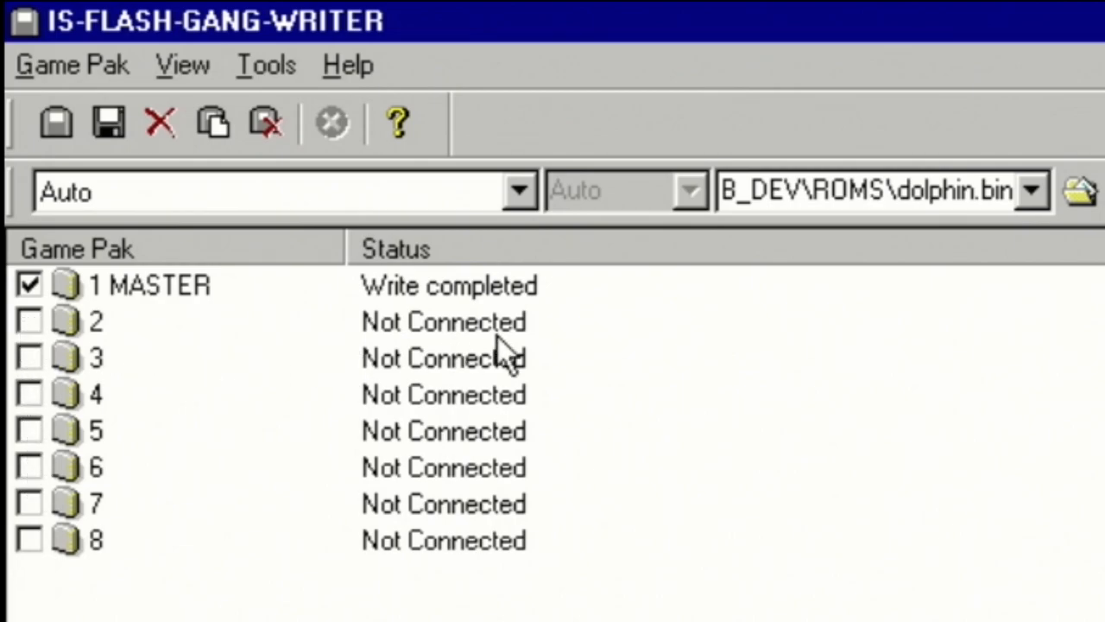
left_click(268, 65)
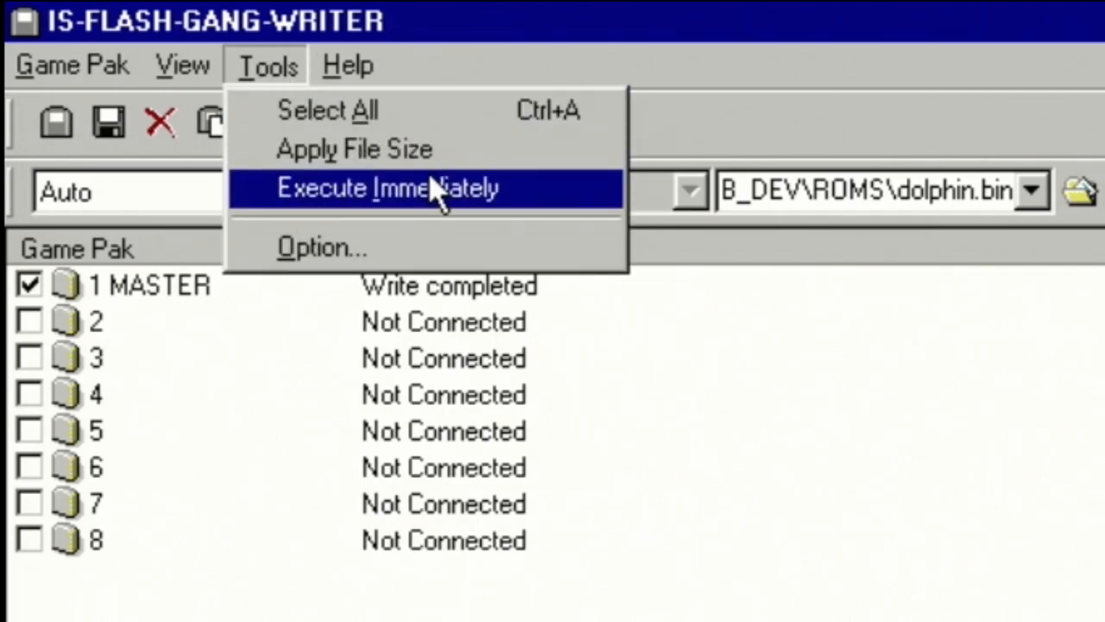